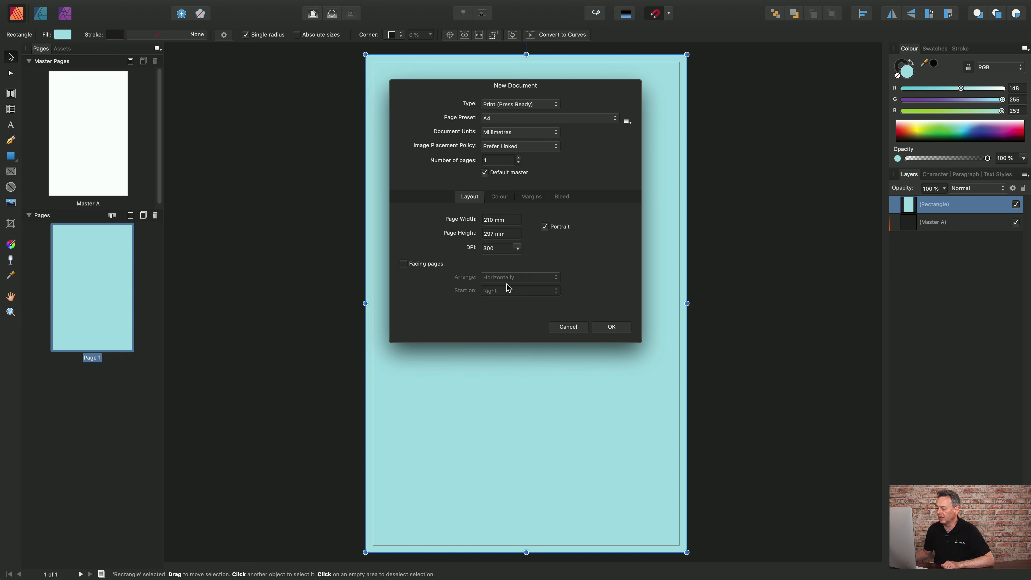
# Dismiss the new document settings and insert two pages after page 1 using Master A
pyautogui.click(569, 328)
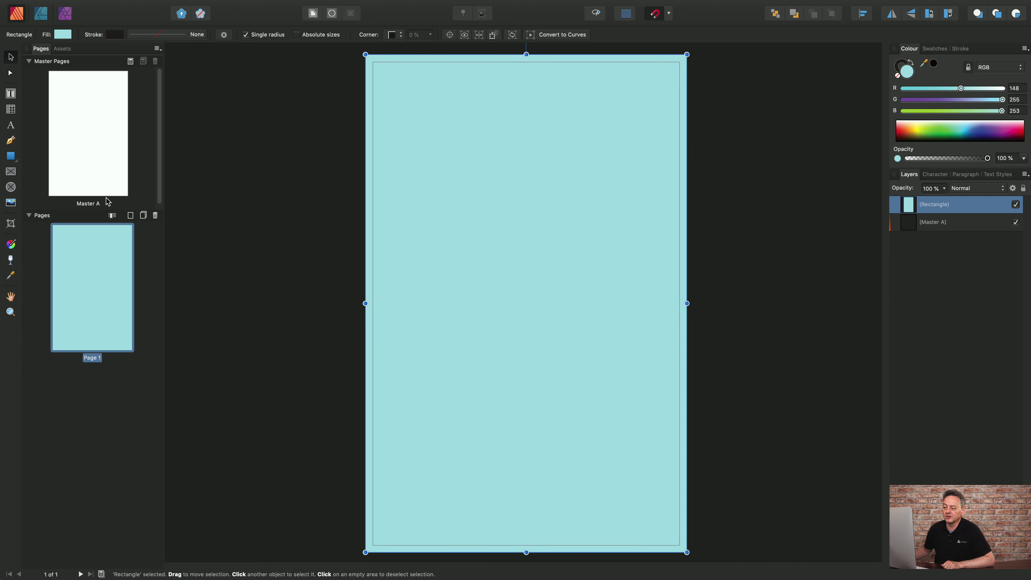
pyautogui.click(131, 216)
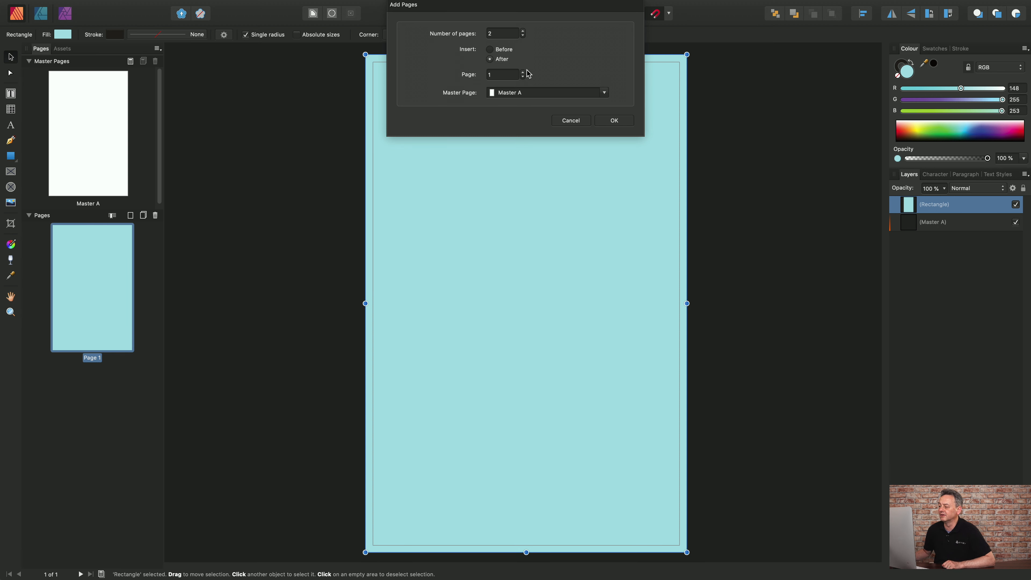
pyautogui.click(615, 122)
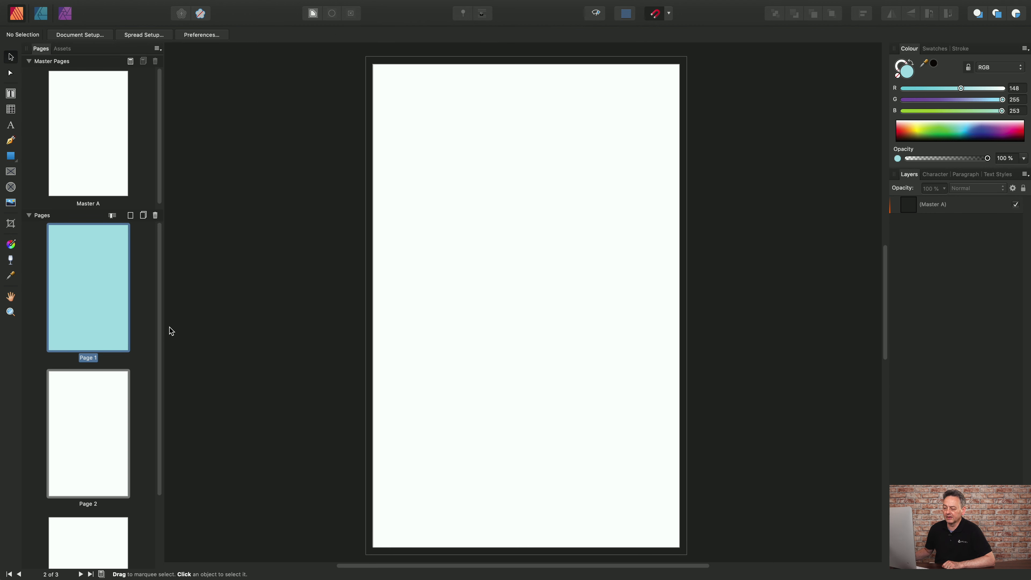
# Go to page 3 and insert one page based on Master A after it
pyautogui.moveTo(159, 310); pyautogui.dragTo(163, 402)
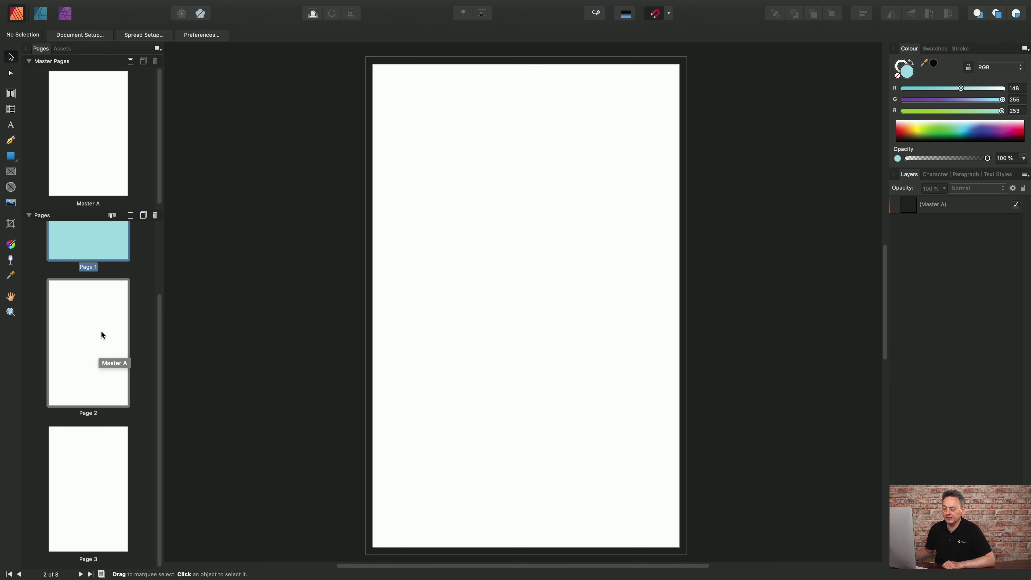
pyautogui.click(93, 509)
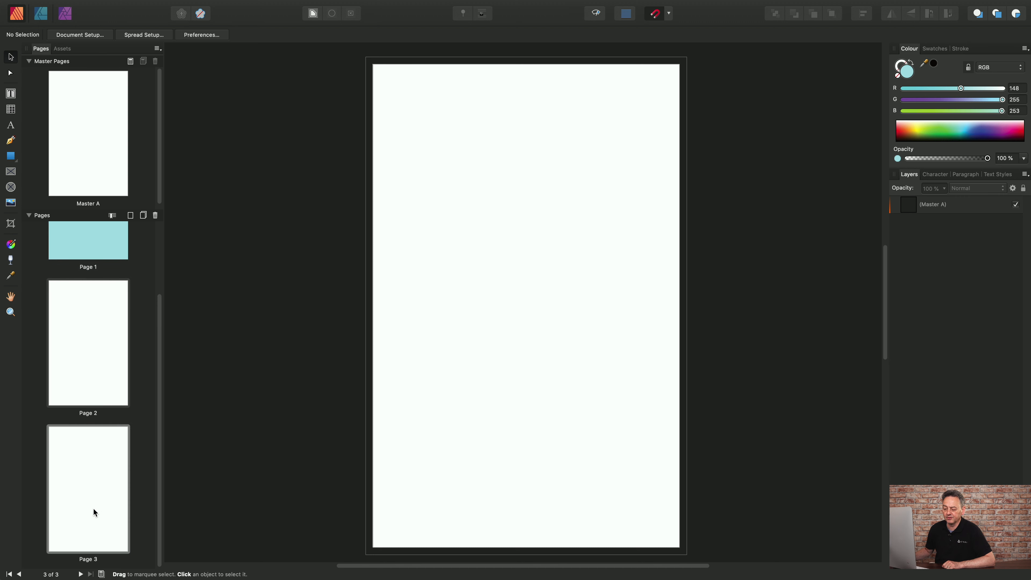
pyautogui.click(81, 574)
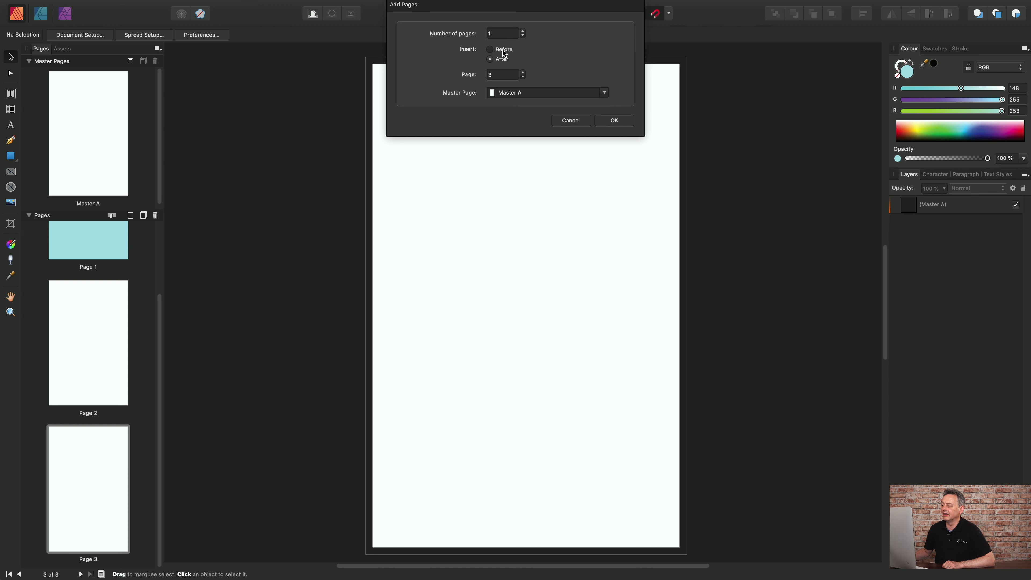
pyautogui.click(615, 120)
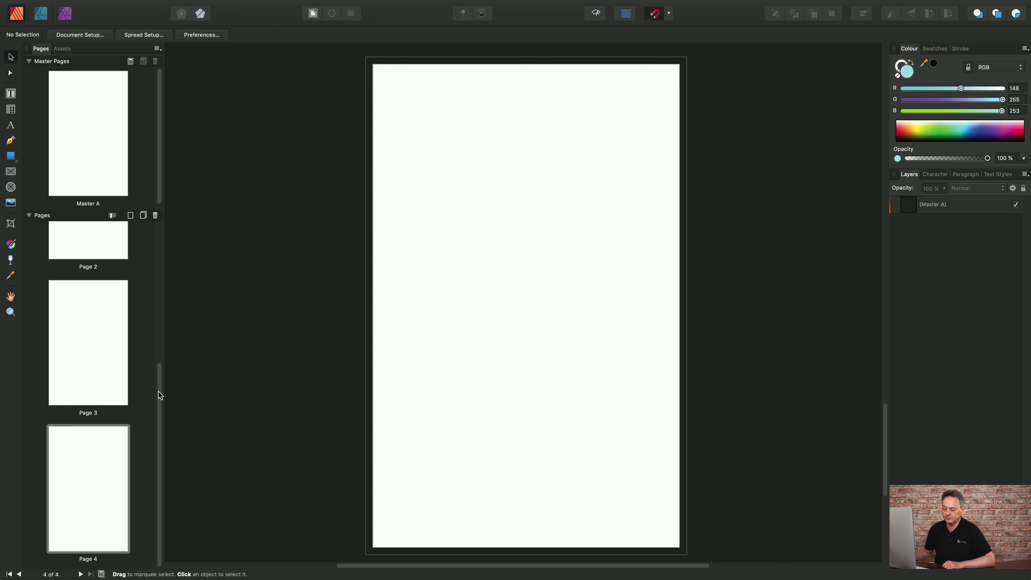
# Insert one page based on Master A before the turquoise page 1
pyautogui.moveTo(157, 419); pyautogui.dragTo(163, 253)
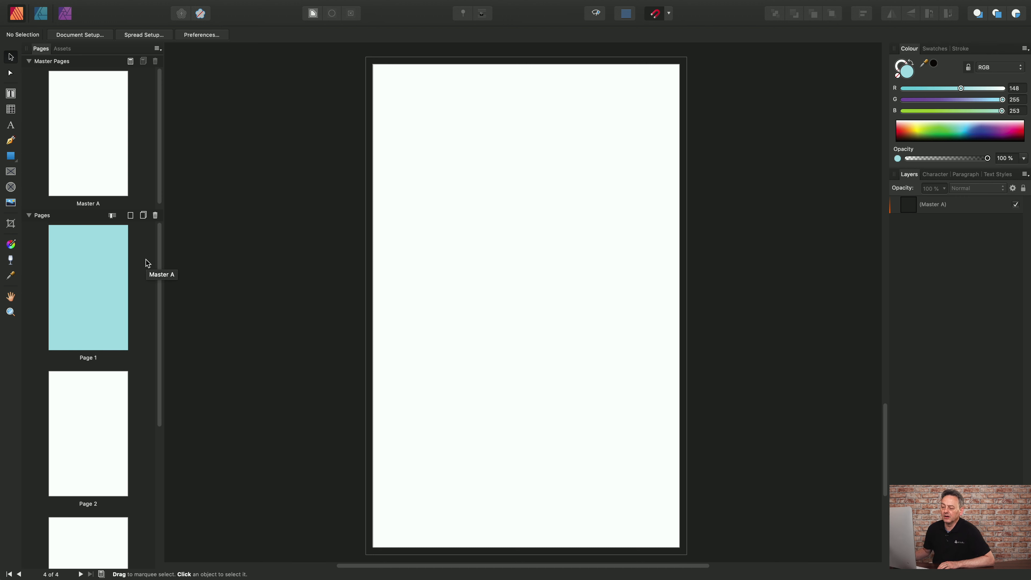
pyautogui.click(111, 258)
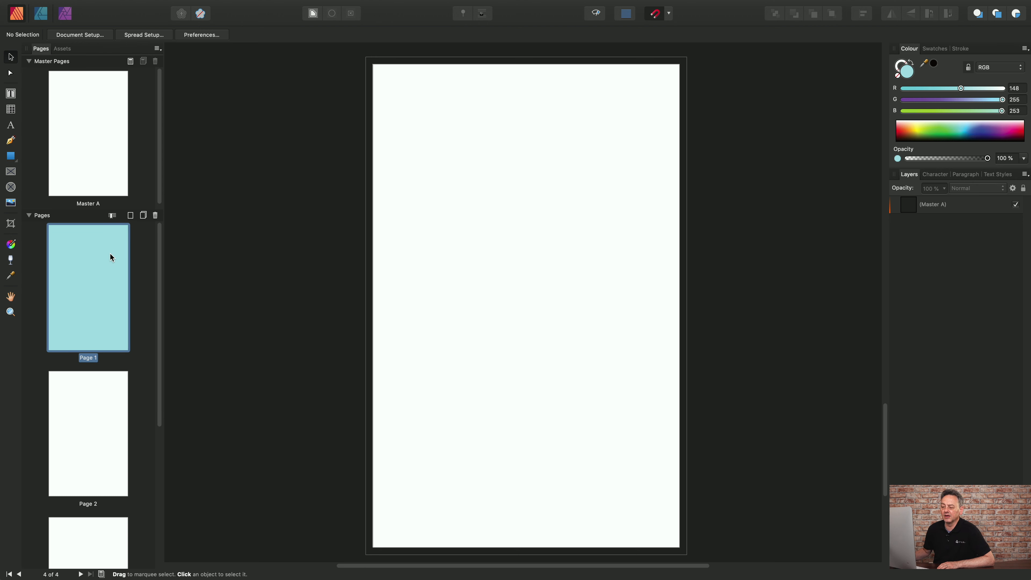
pyautogui.rightClick(103, 248)
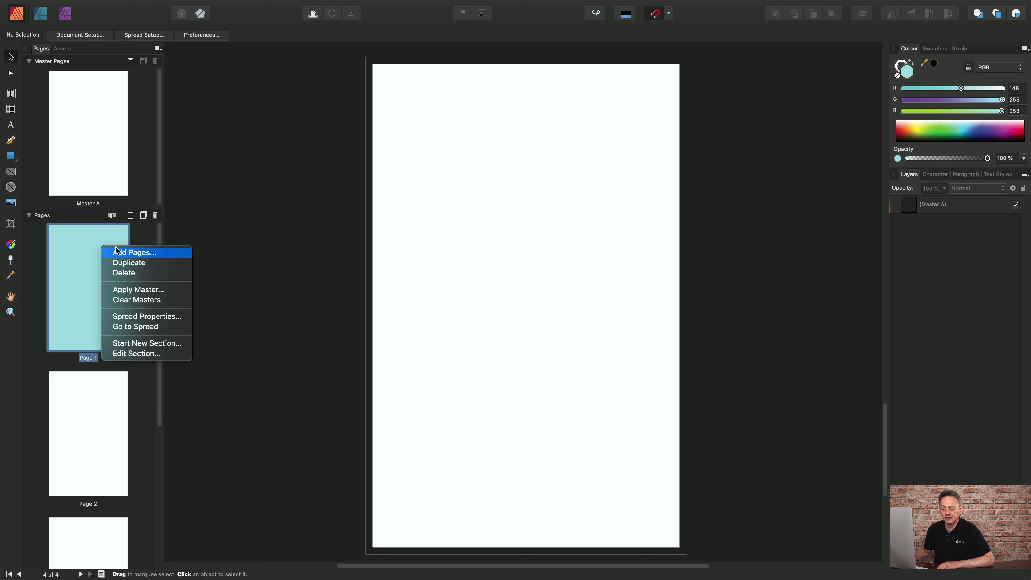
pyautogui.click(138, 253)
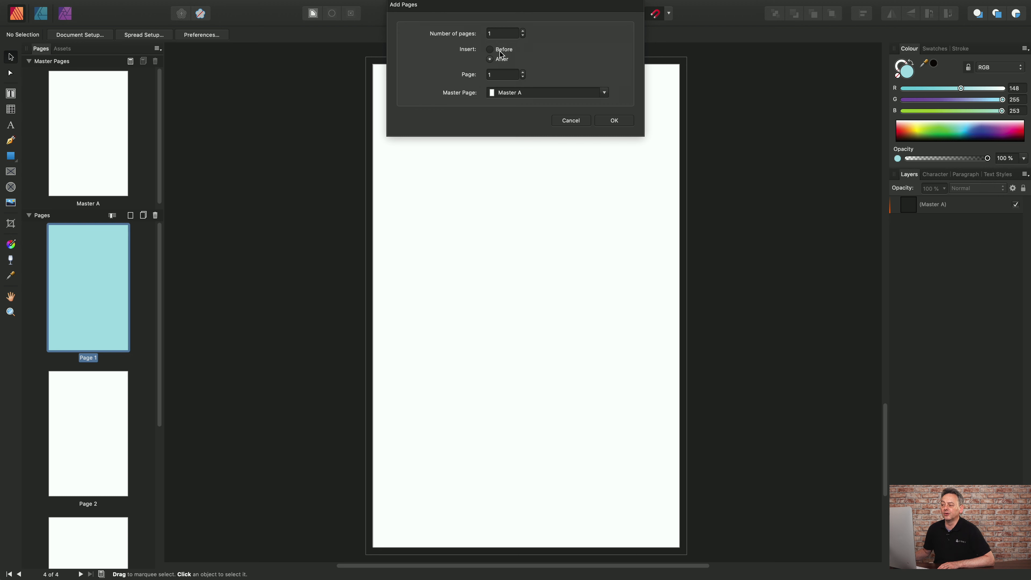
pyautogui.click(490, 50)
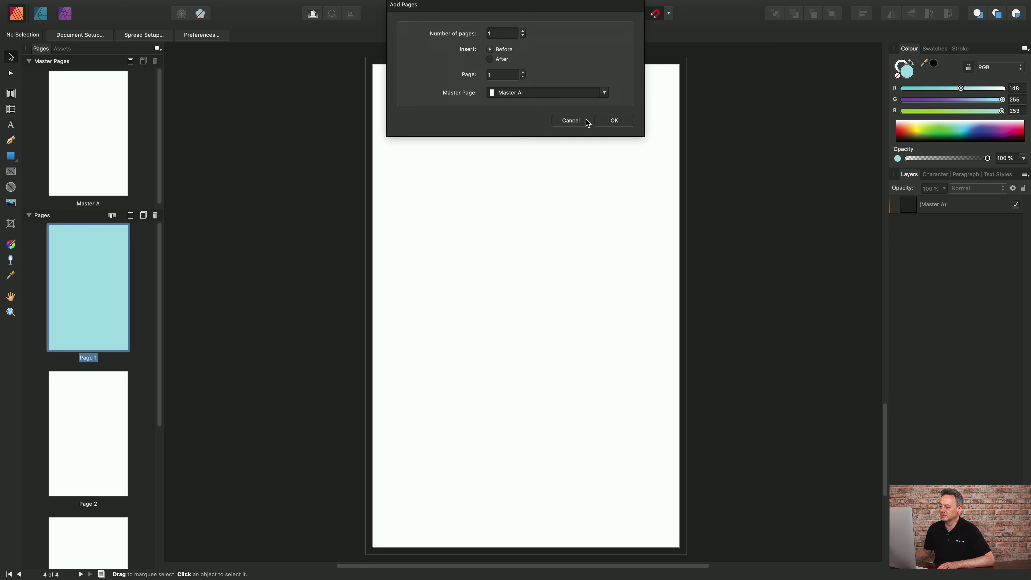
pyautogui.click(614, 121)
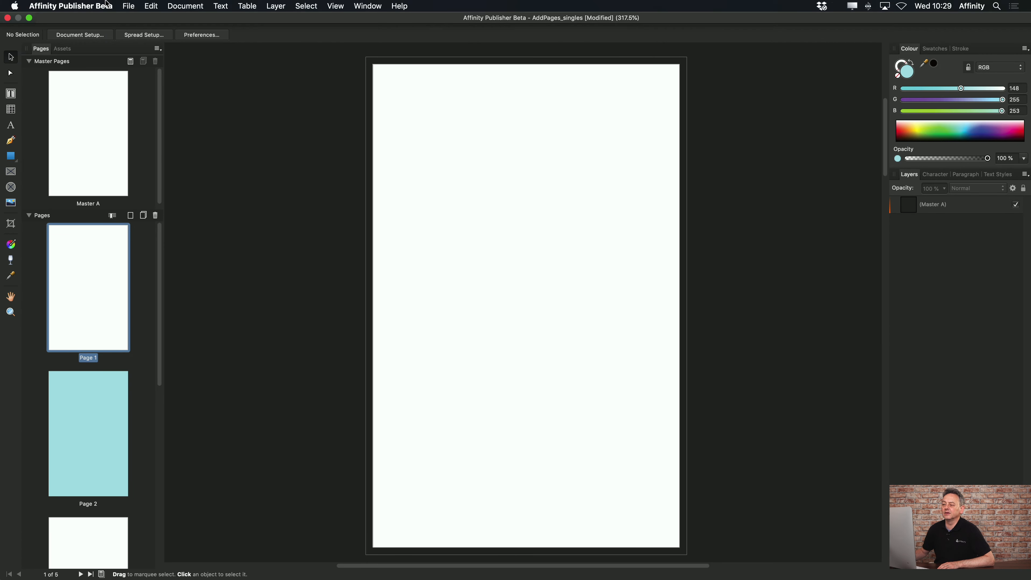
# Open the recent document AddPages_spreads.afpub
pyautogui.click(125, 5)
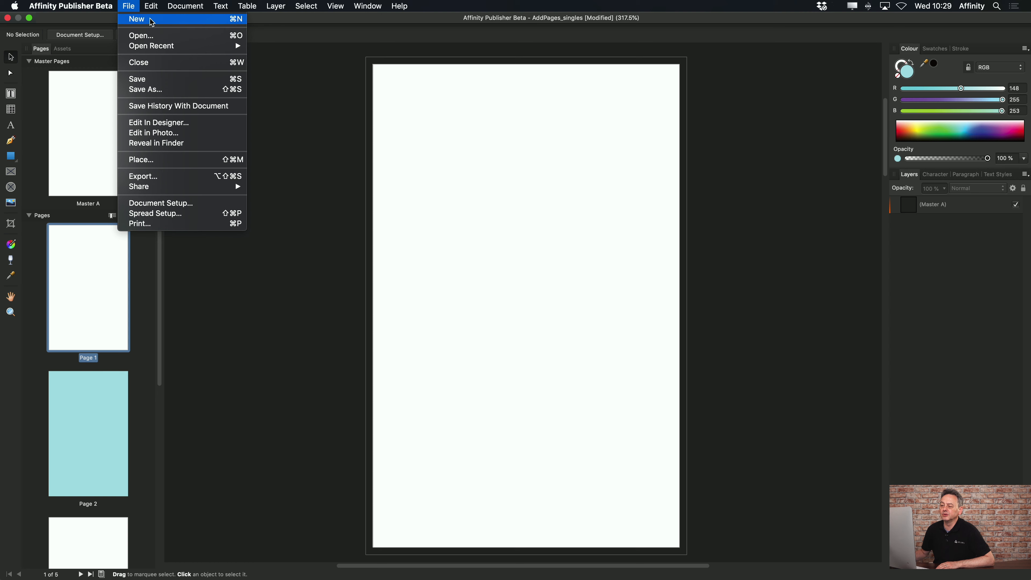
pyautogui.moveTo(159, 46)
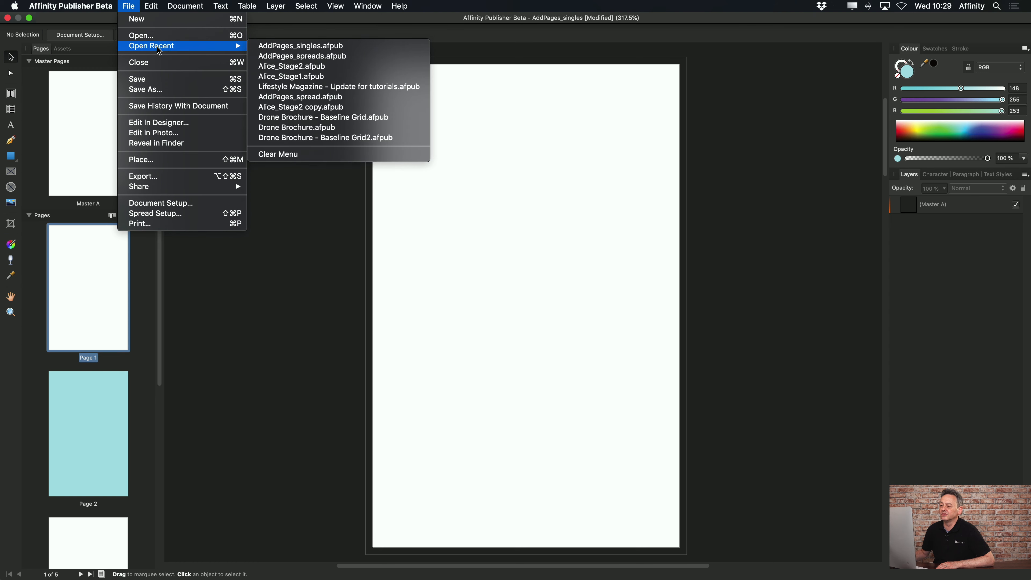
pyautogui.click(304, 60)
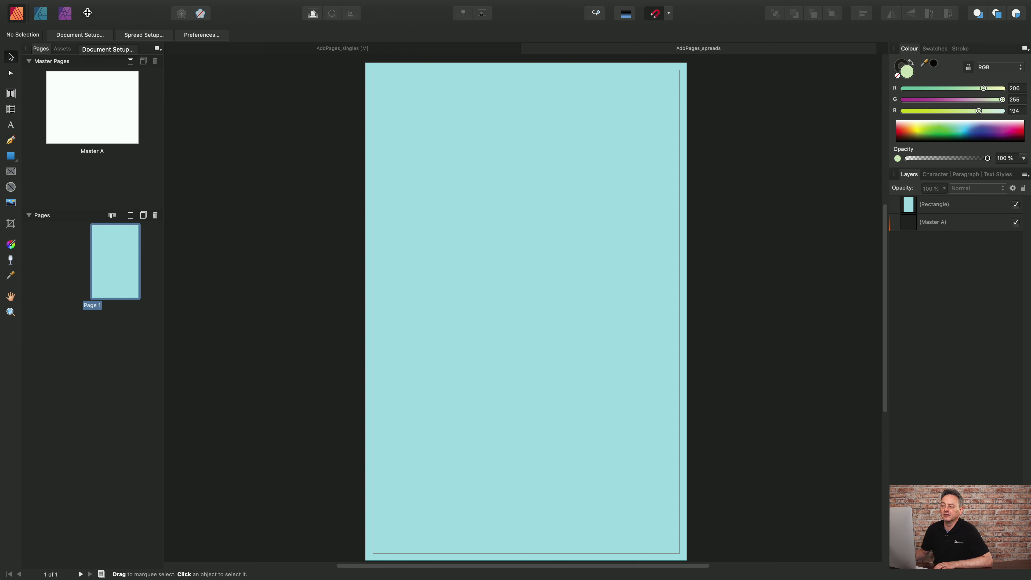
# Examine the facing pages options in the new document settings and in Document Setup, cancelling both without changes
pyautogui.click(129, 6)
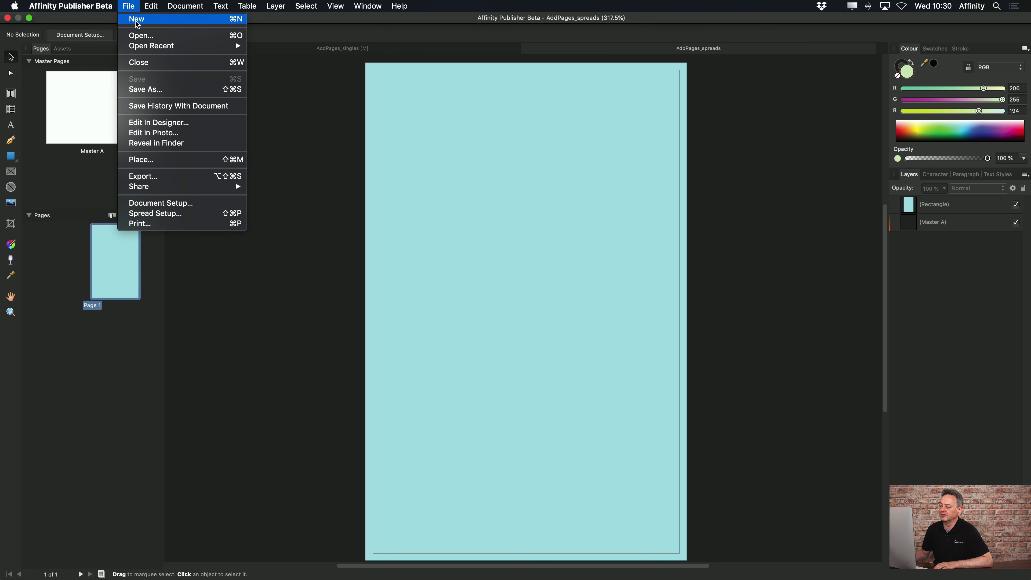
pyautogui.click(137, 19)
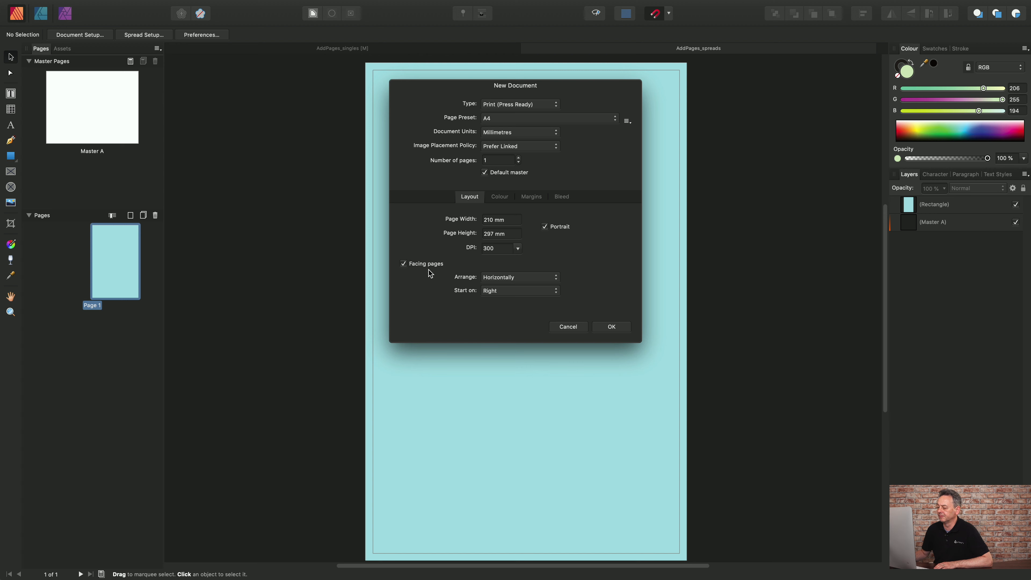
pyautogui.click(571, 328)
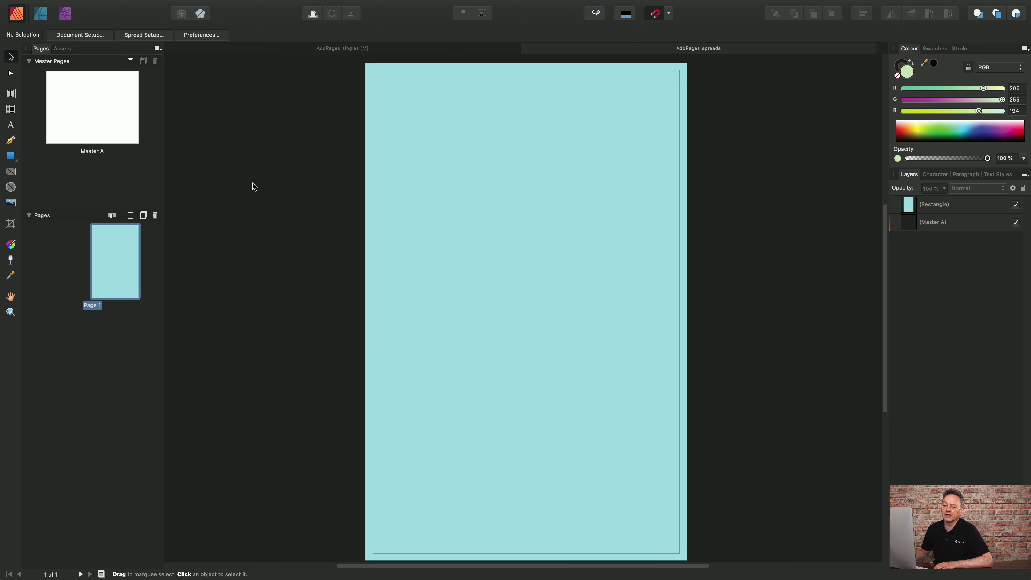
pyautogui.click(77, 36)
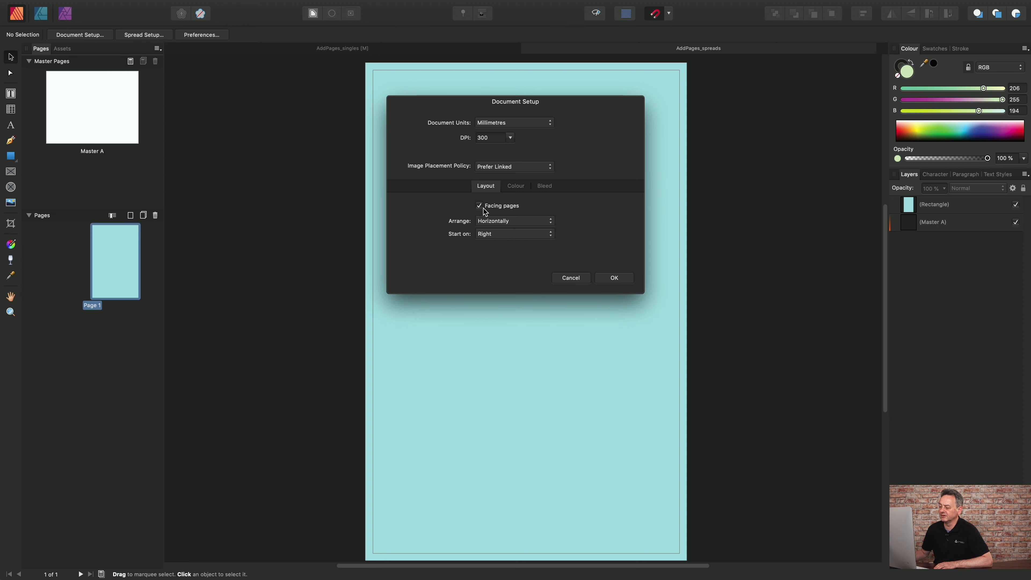
pyautogui.click(571, 278)
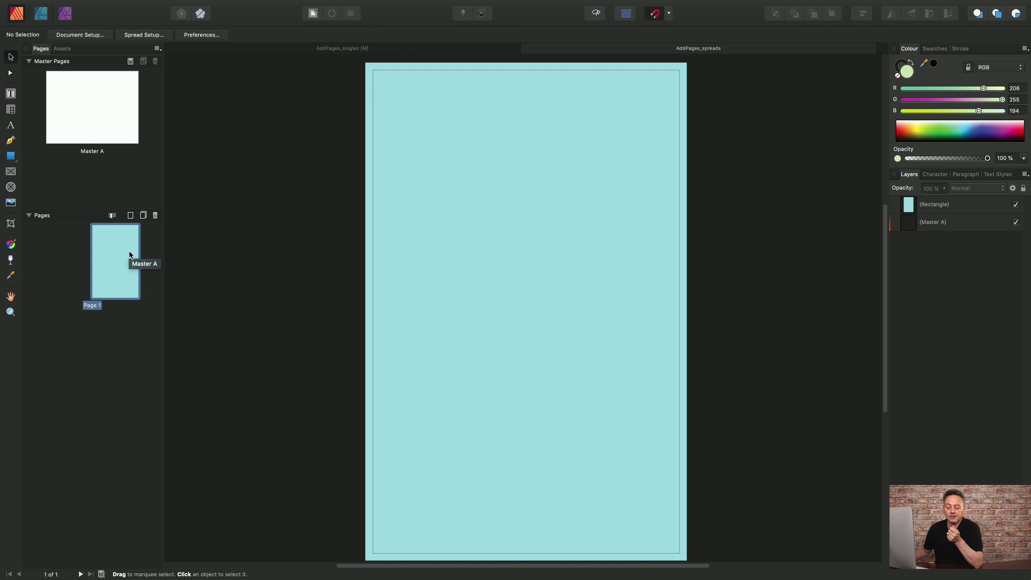
# Insert two pages after page 1 of the facing-pages document using Master A
pyautogui.click(130, 216)
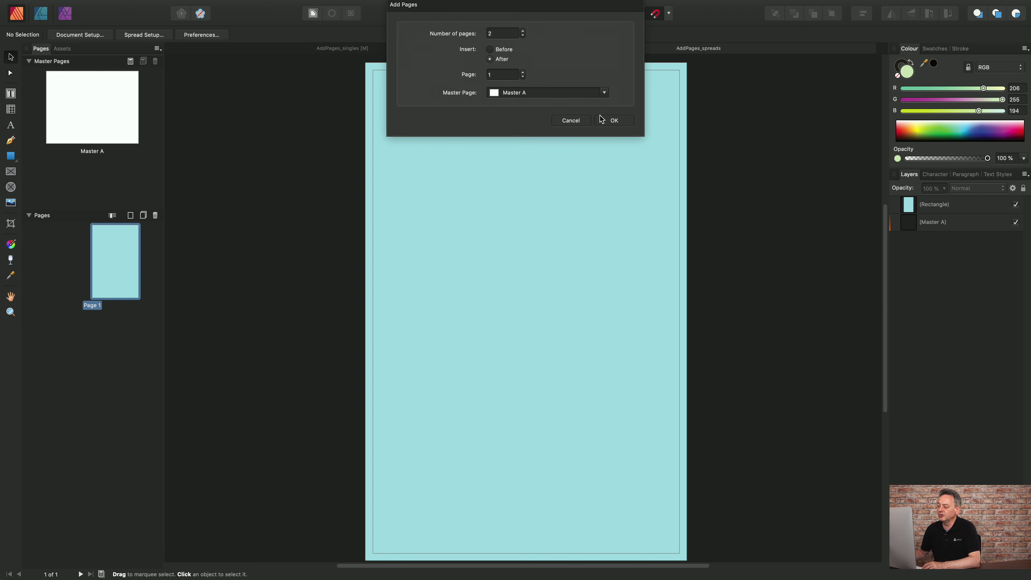
pyautogui.click(614, 121)
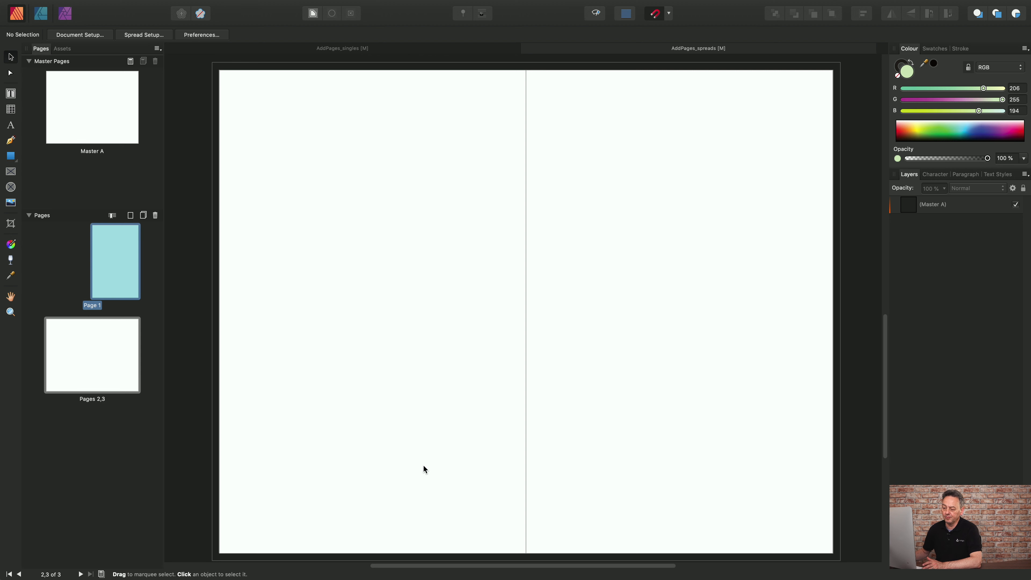
# Select page 3 in the second spread and insert one page based on Master A after it
pyautogui.doubleClick(101, 399)
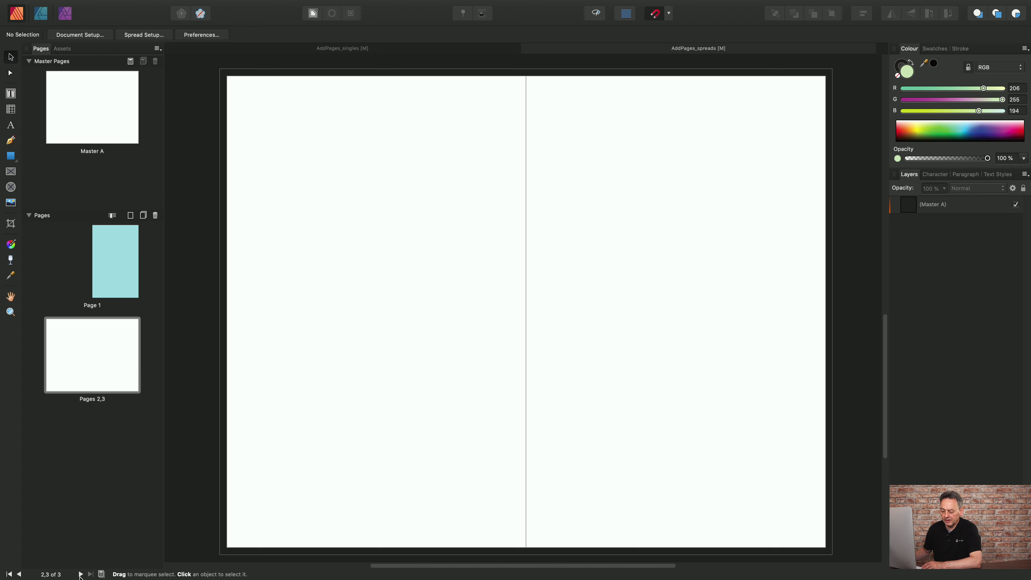
pyautogui.click(111, 377)
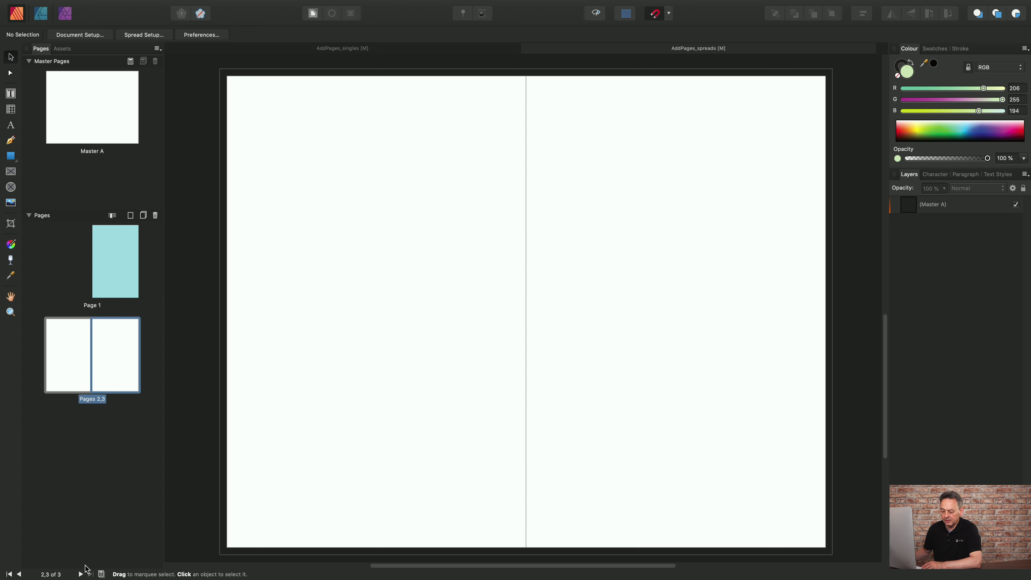
pyautogui.click(81, 574)
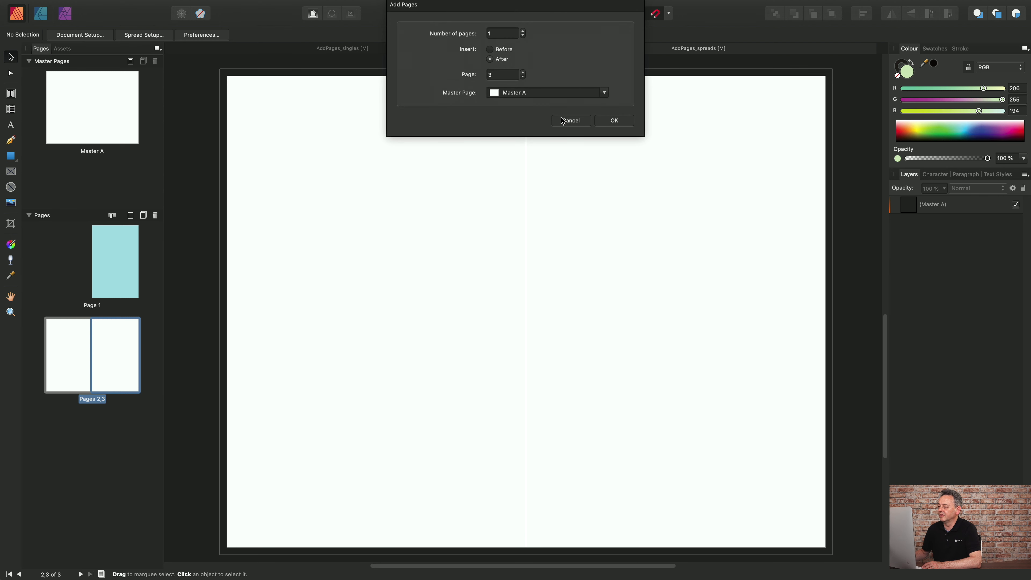
pyautogui.click(615, 121)
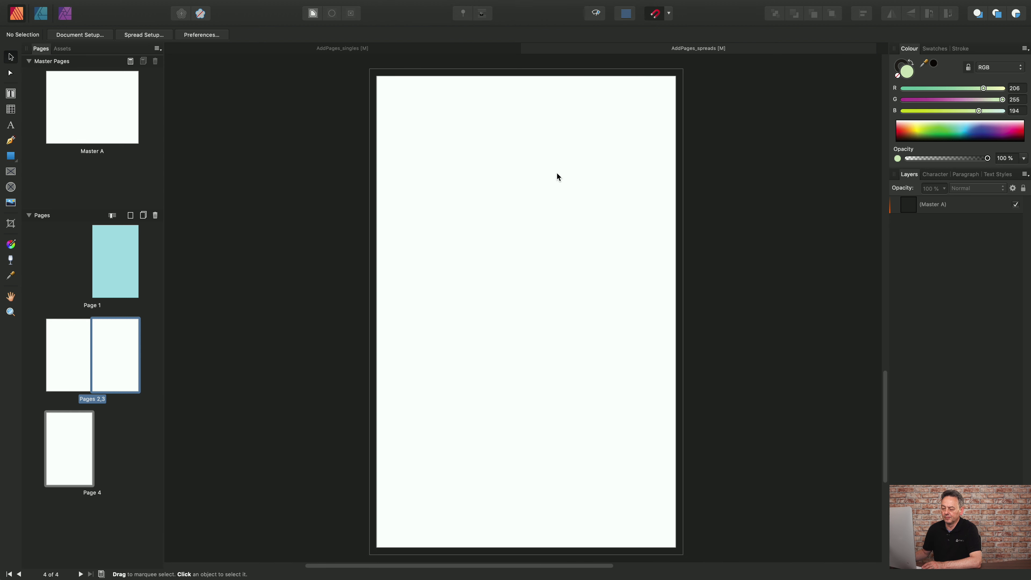
# Insert two pages based on Master A before the turquoise page 1
pyautogui.click(116, 256)
pyautogui.rightClick(117, 256)
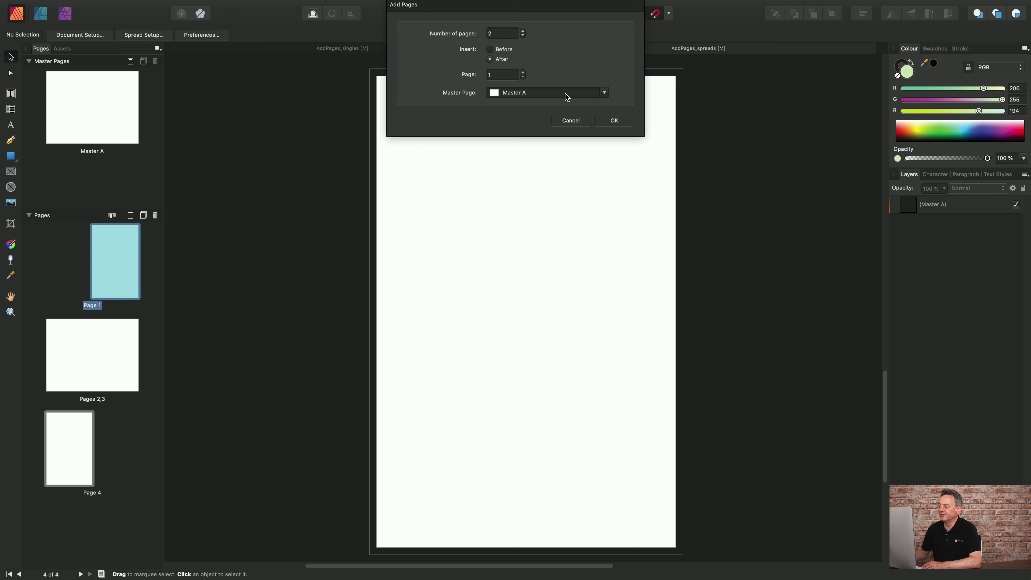
pyautogui.click(506, 51)
pyautogui.click(614, 122)
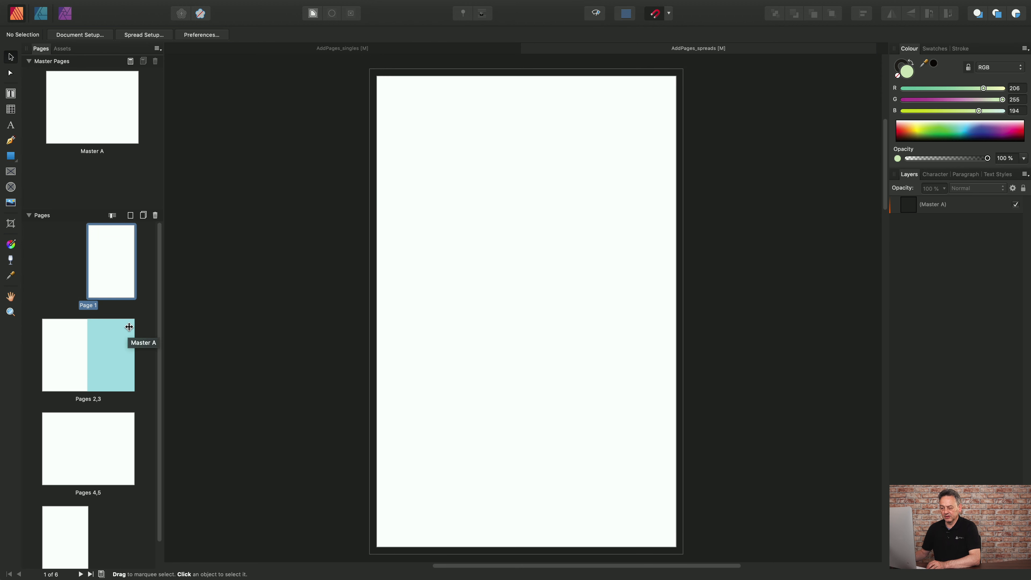
# Undo the insertion of the two pages before page 1, keeping page 4 in the document
pyautogui.press('super+z')
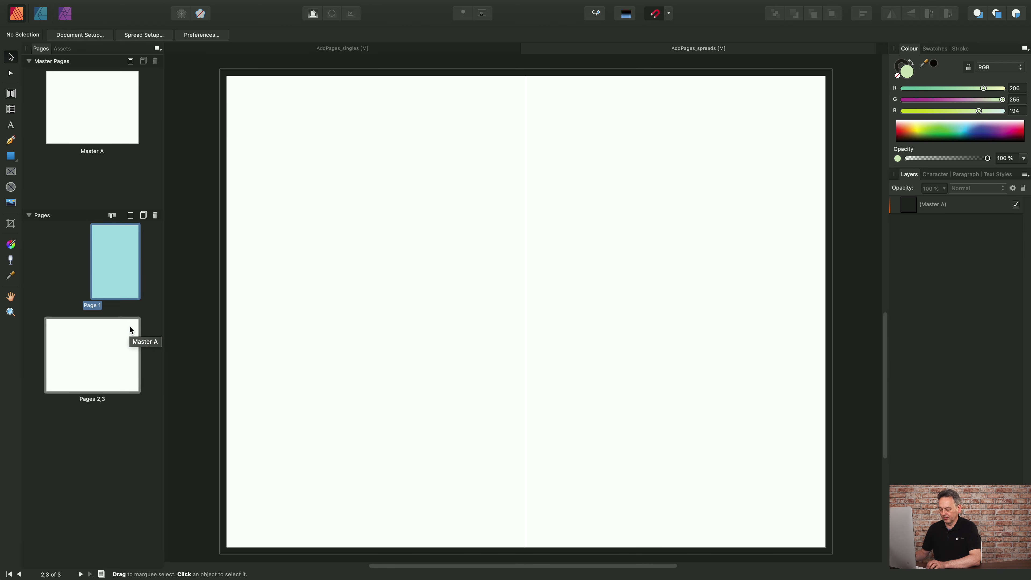
pyautogui.press('super+shift+z')
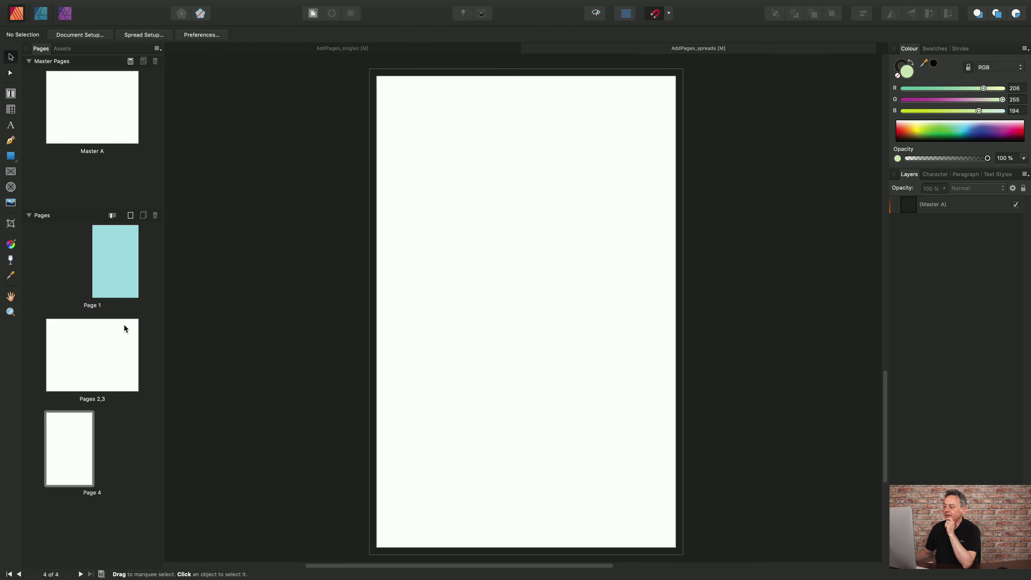
# Switch to the AddPages_singles document, select page 1 and open its Spread Setup
pyautogui.click(231, 49)
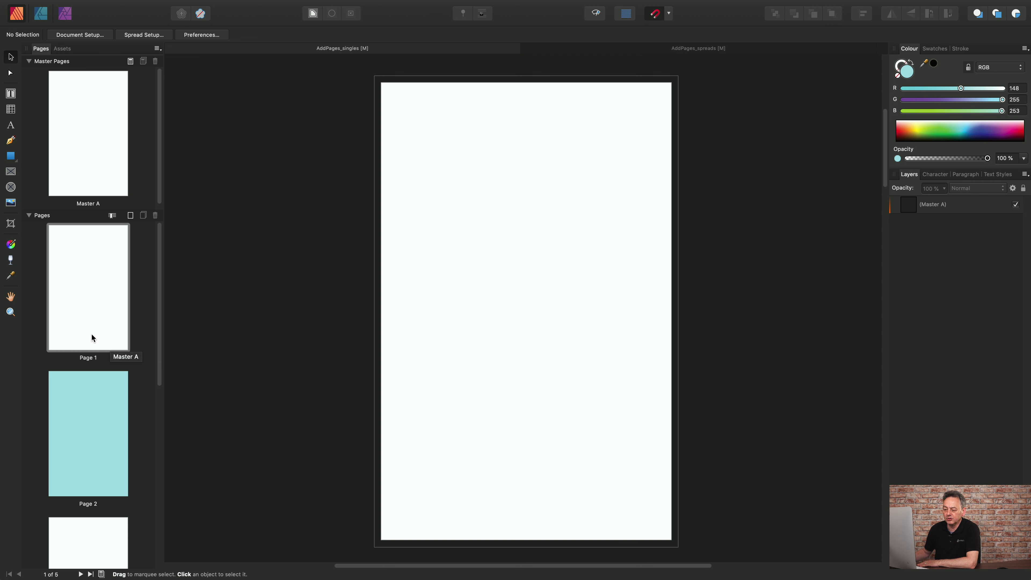
pyautogui.click(101, 309)
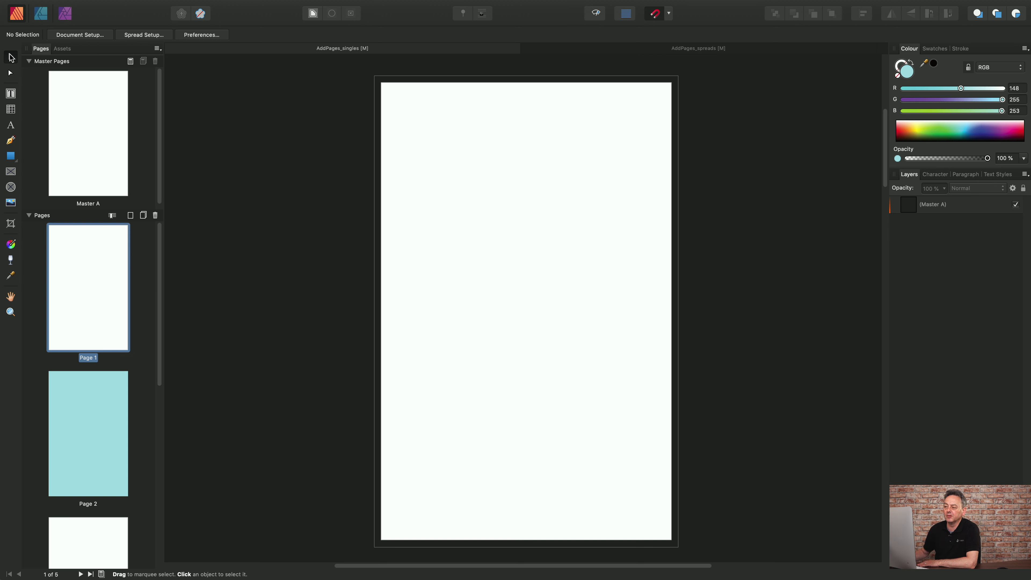
pyautogui.click(135, 35)
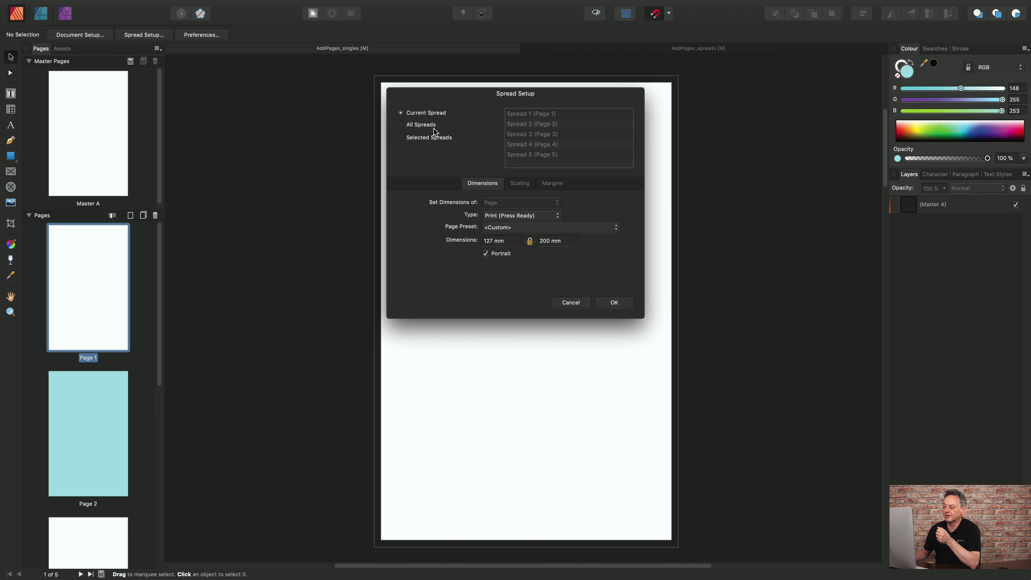
# Target selected spreads in Spread Setup and select Spreads 1 to 3 together as a continuous range
pyautogui.click(406, 139)
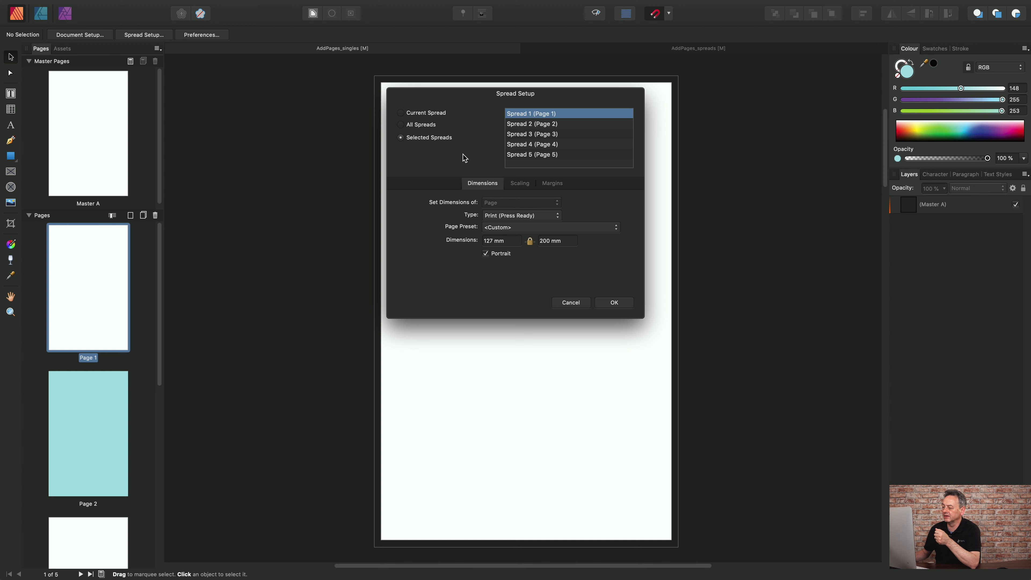
pyautogui.click(535, 124)
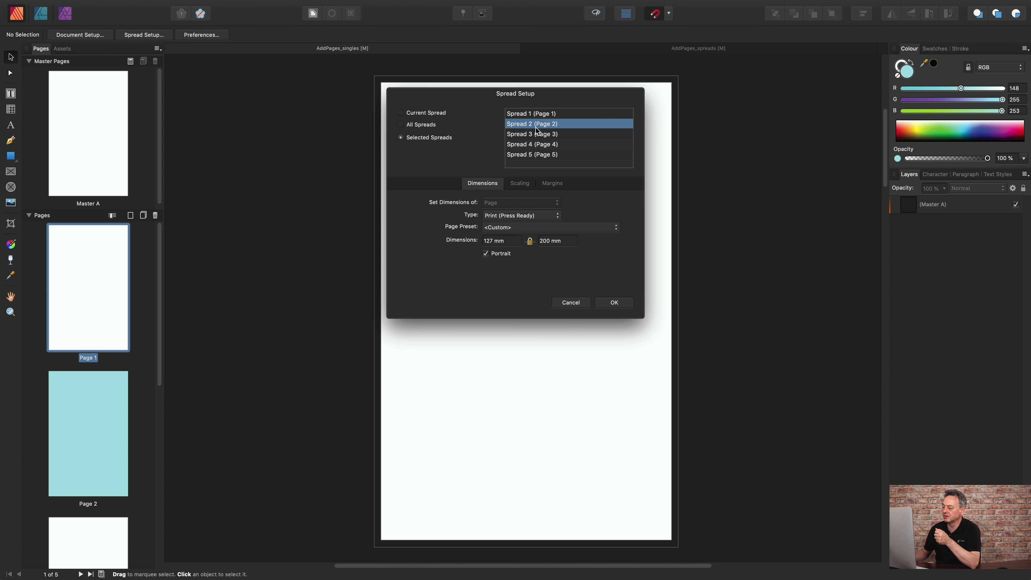
pyautogui.click(536, 118)
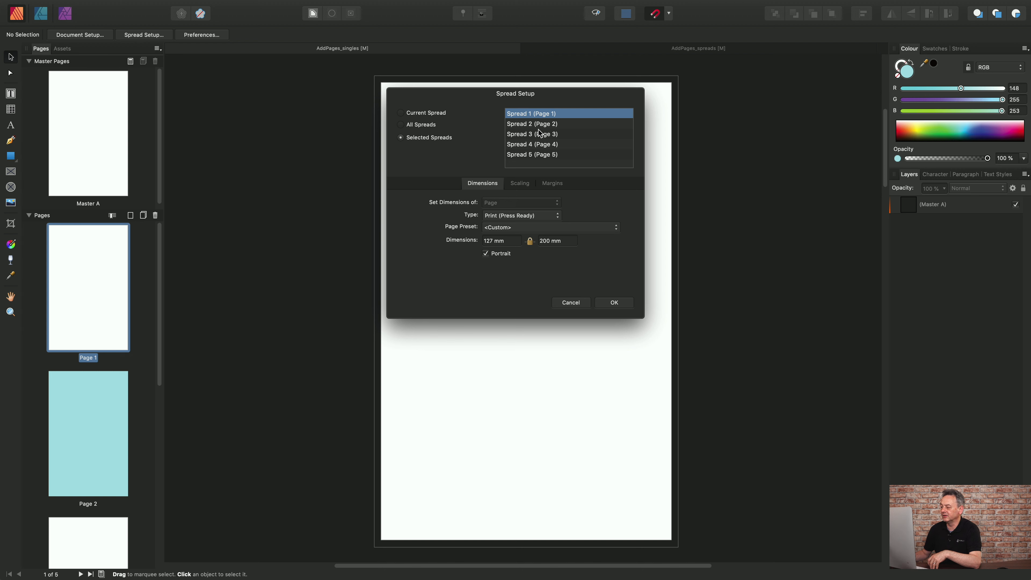
pyautogui.click(539, 124)
pyautogui.click(536, 134)
pyautogui.click(534, 116)
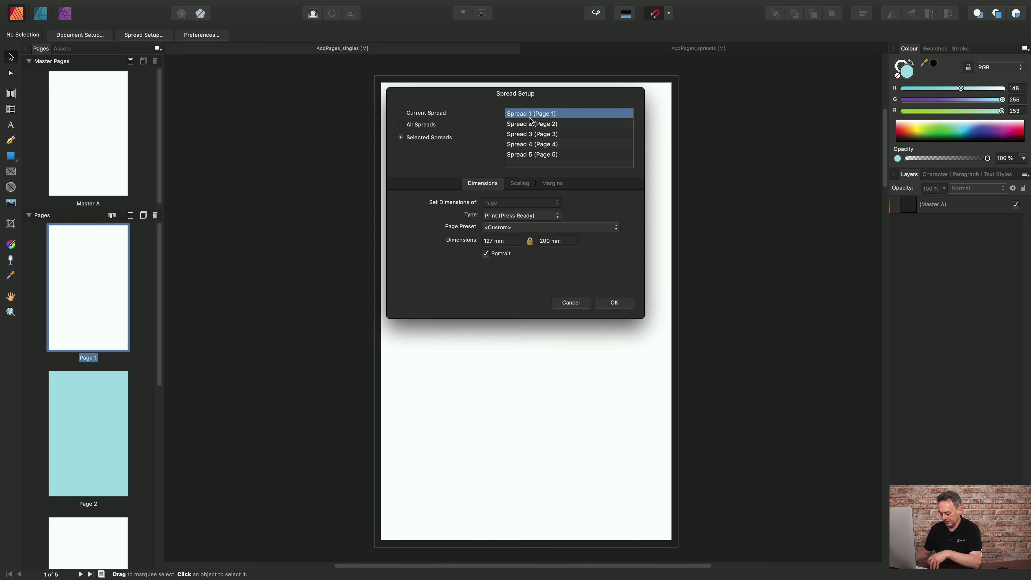
pyautogui.keyDown('shift'); pyautogui.click(535, 135); pyautogui.keyUp('shift')
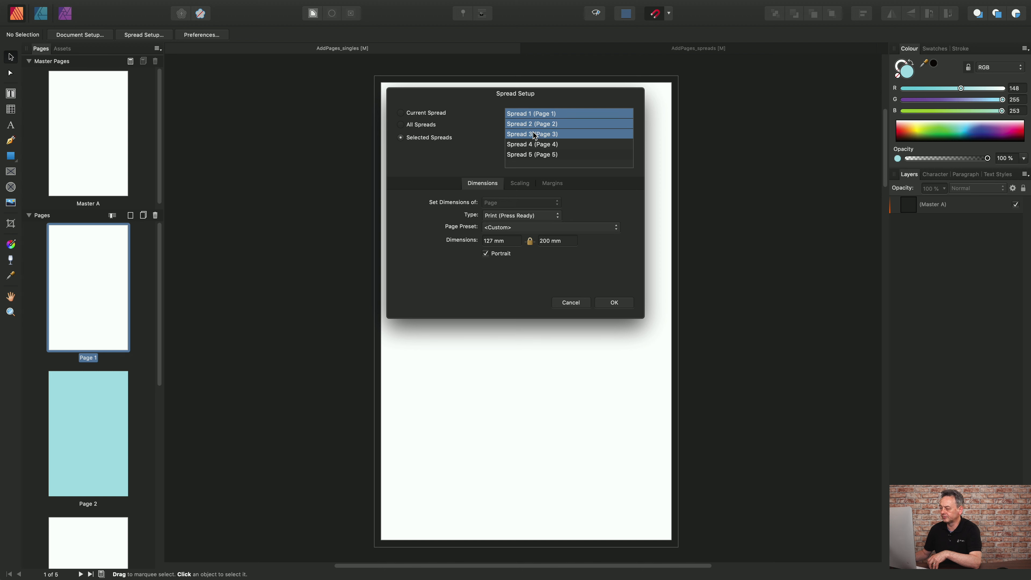
# Select Spread 4 on its own and add the non-adjacent Spreads 2 and 1 to the selection
pyautogui.click(536, 145)
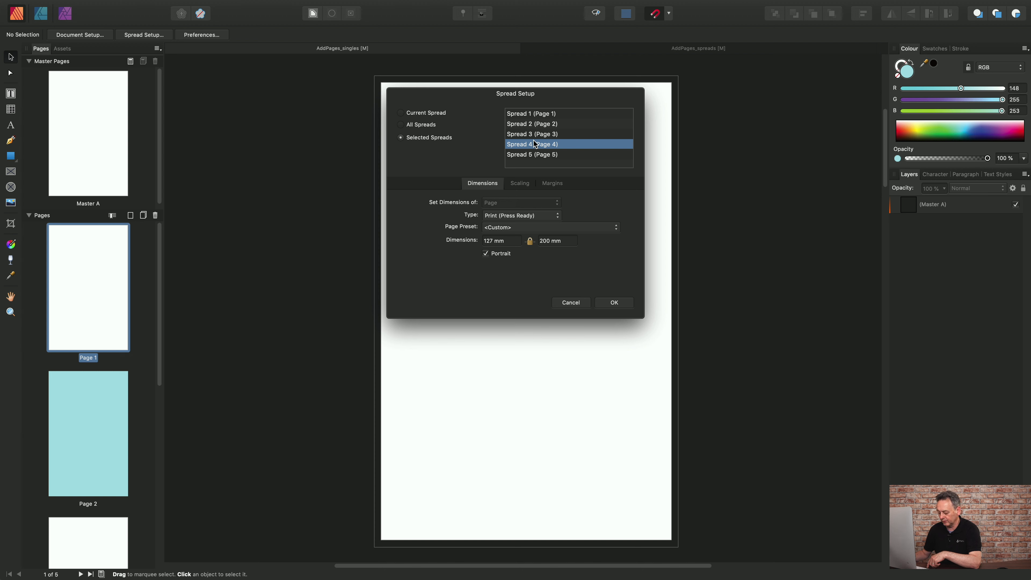
pyautogui.keyDown('super'); pyautogui.click(537, 124); pyautogui.keyUp('super')
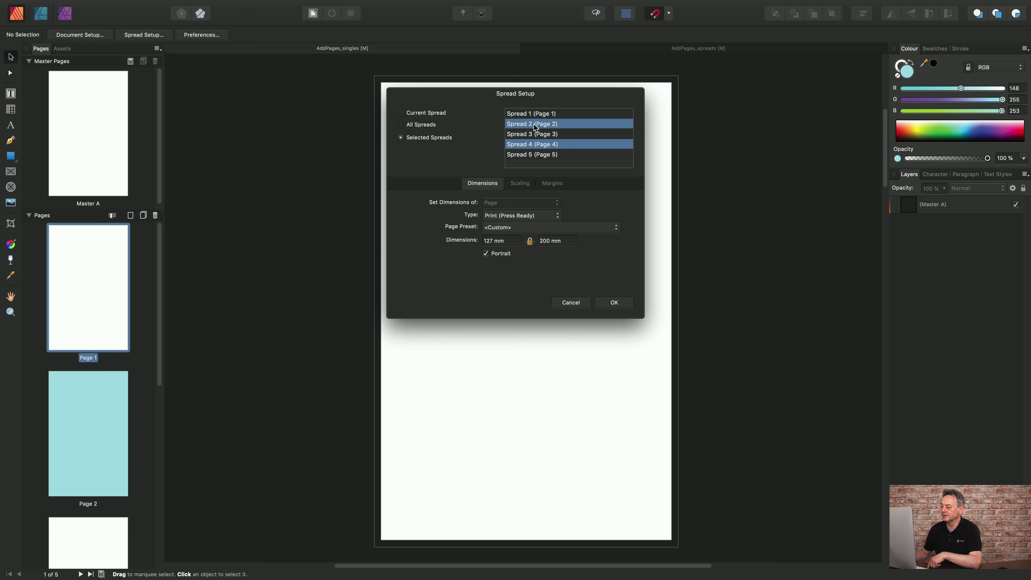
pyautogui.keyDown('super'); pyautogui.click(538, 116); pyautogui.keyUp('super')
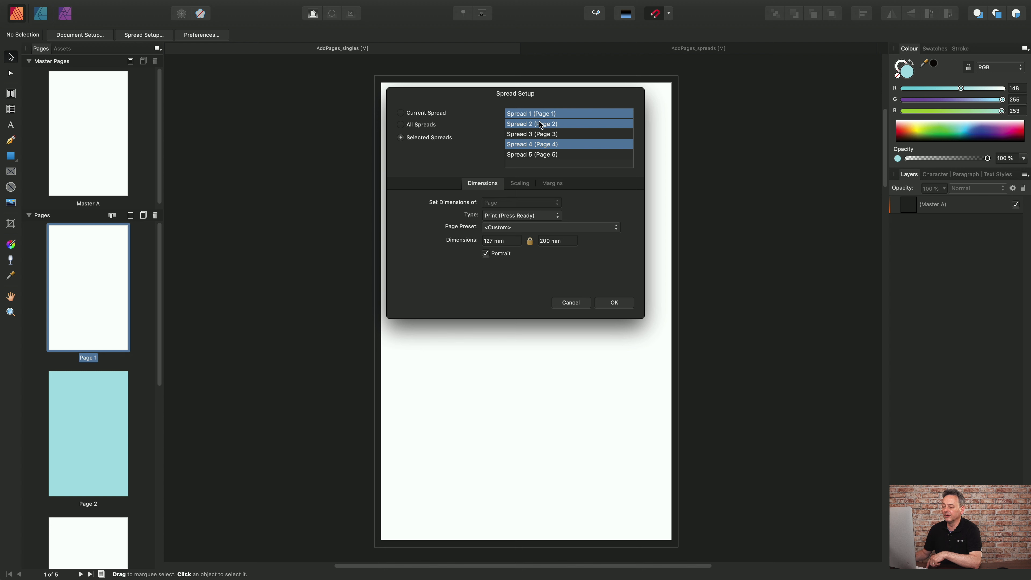
pyautogui.click(535, 137)
# Apply landscape orientation to the current spread only, and undo that orientation change
pyautogui.click(428, 114)
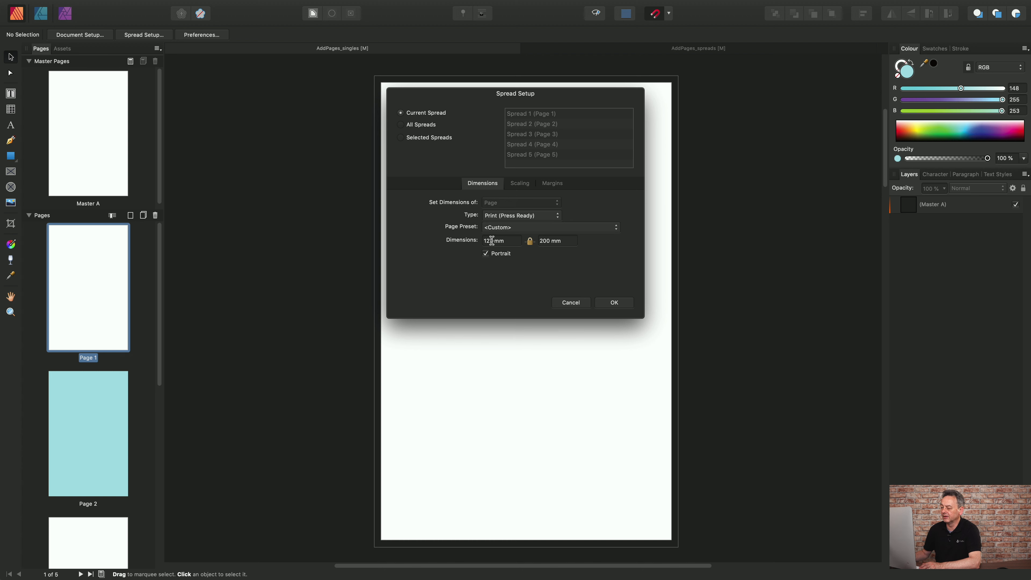
pyautogui.click(487, 254)
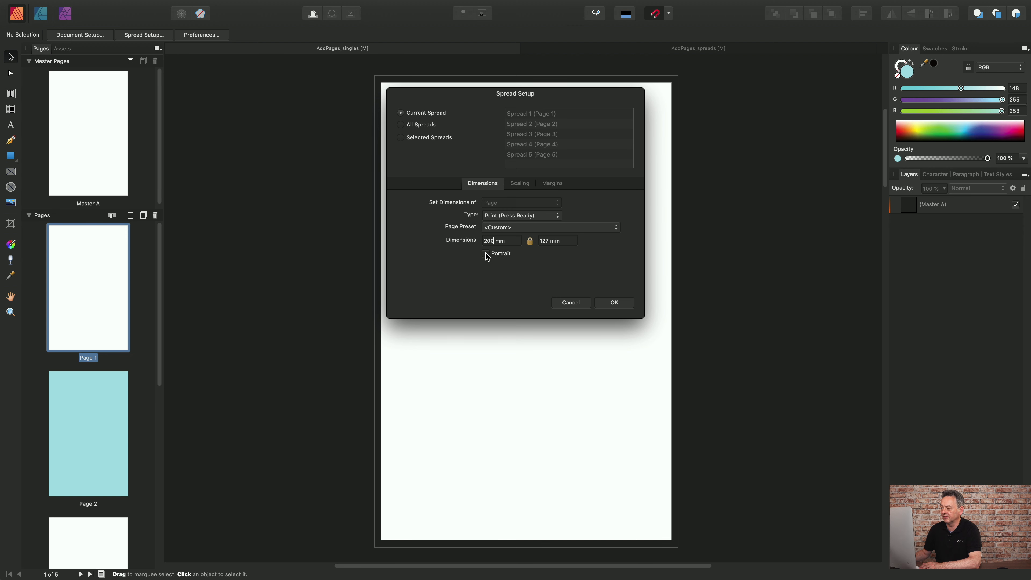
pyautogui.click(614, 303)
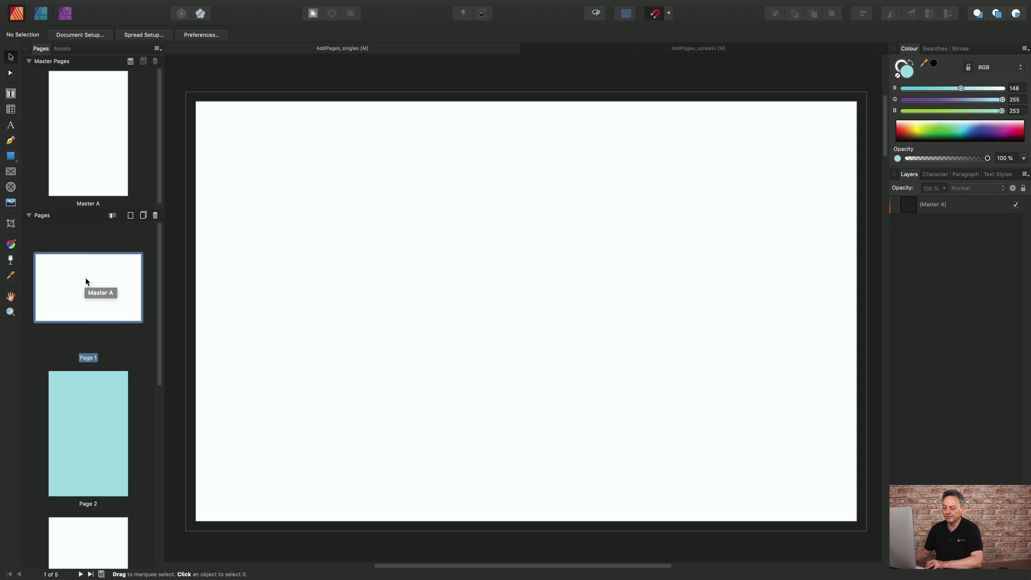
pyautogui.press('super+z')
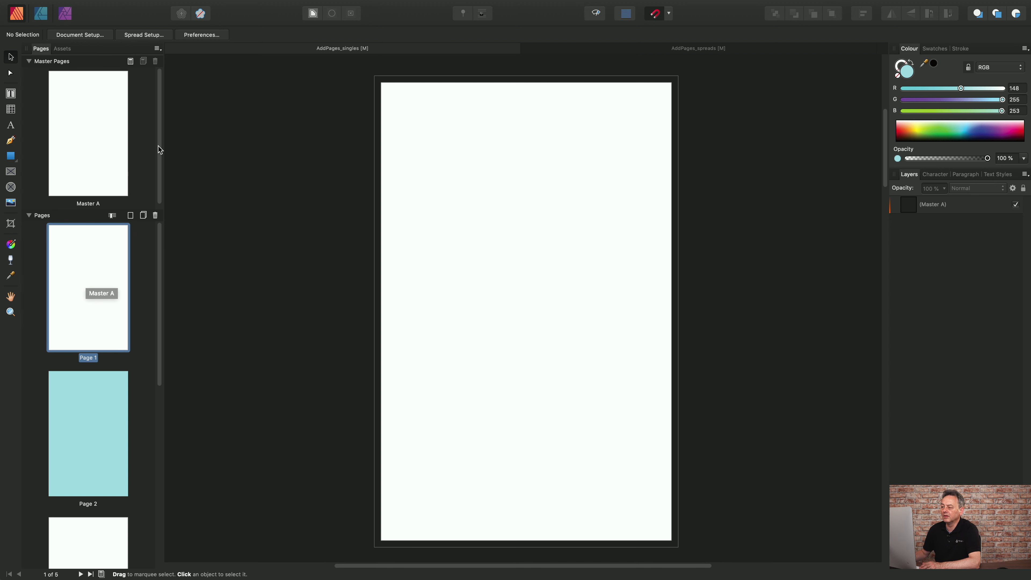
# Set the page width to 150 mm for all spreads in Spread Setup and apply it
pyautogui.click(152, 35)
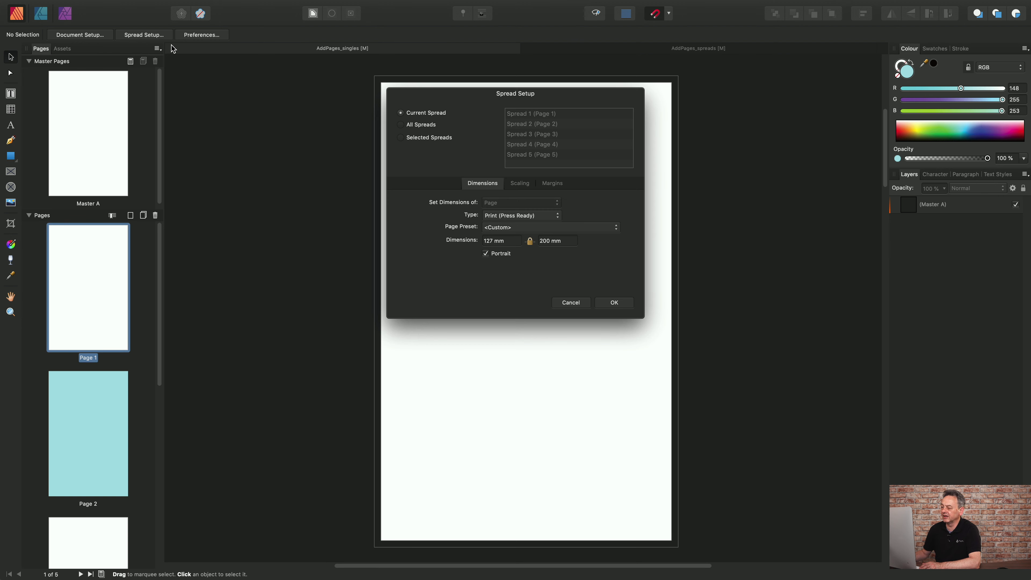
pyautogui.click(410, 129)
pyautogui.click(492, 241)
pyautogui.press('BackSpace')
pyautogui.press('BackSpace')
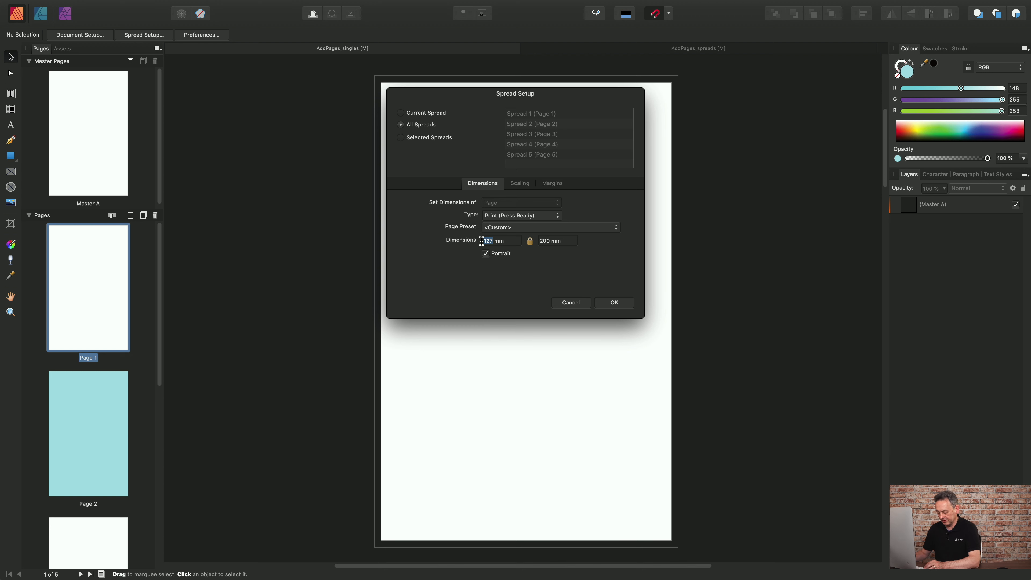
pyautogui.write('50')
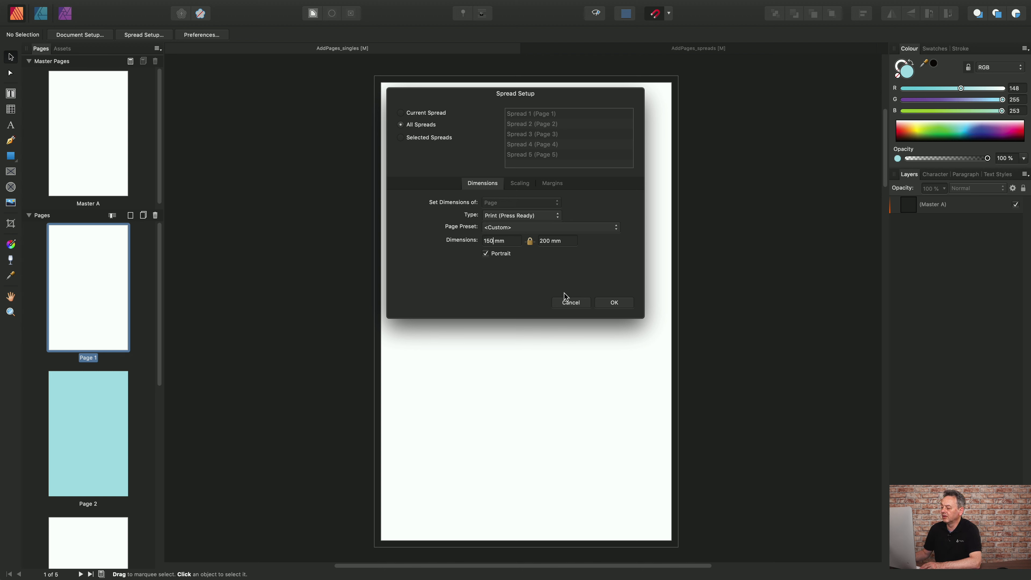
pyautogui.click(615, 303)
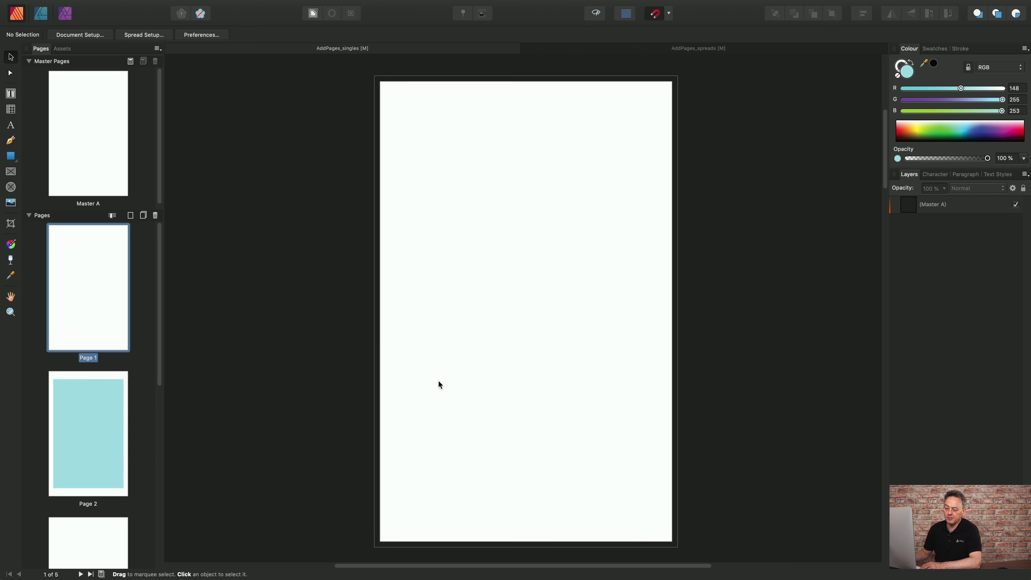
# Examine the Scaling and Margins options for all spreads in Spread Setup, closing it without applying anything
pyautogui.moveTo(103, 475)
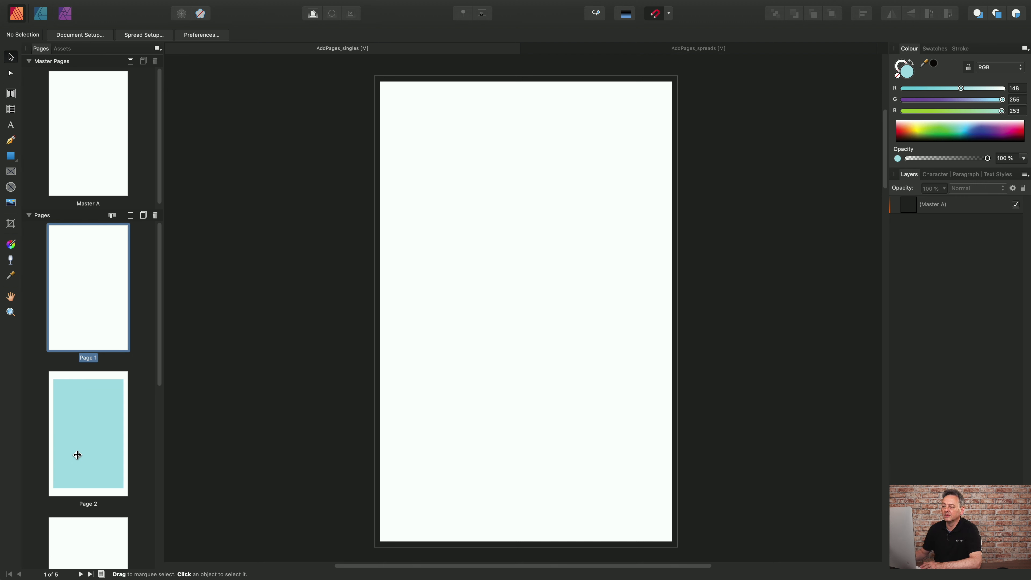
pyautogui.click(150, 35)
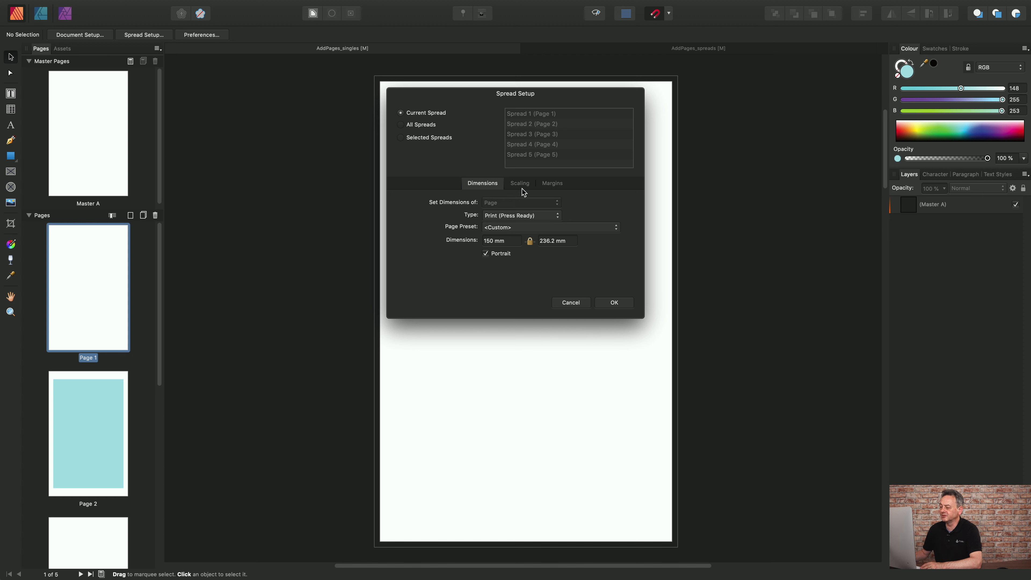
pyautogui.click(422, 125)
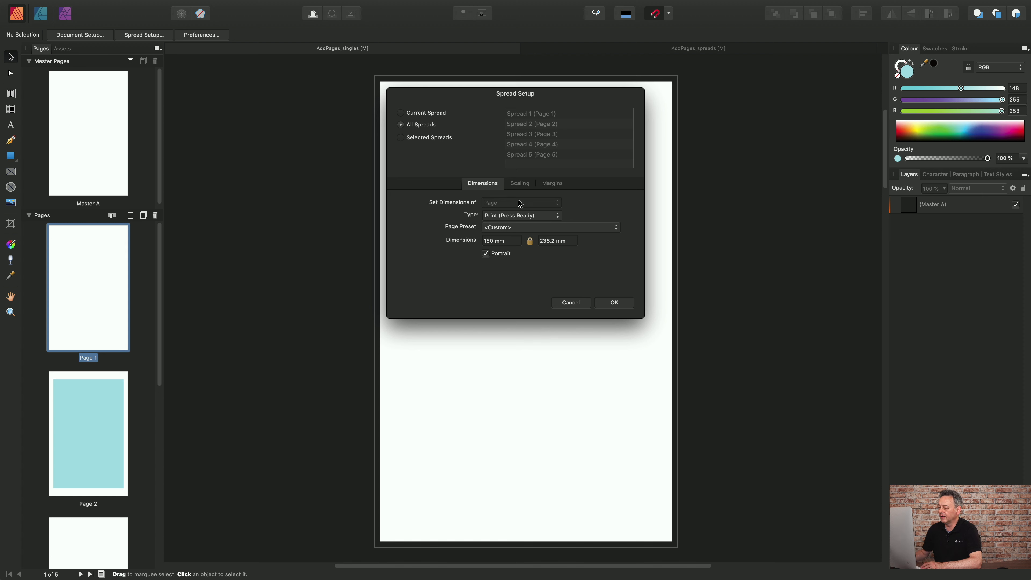
pyautogui.click(519, 185)
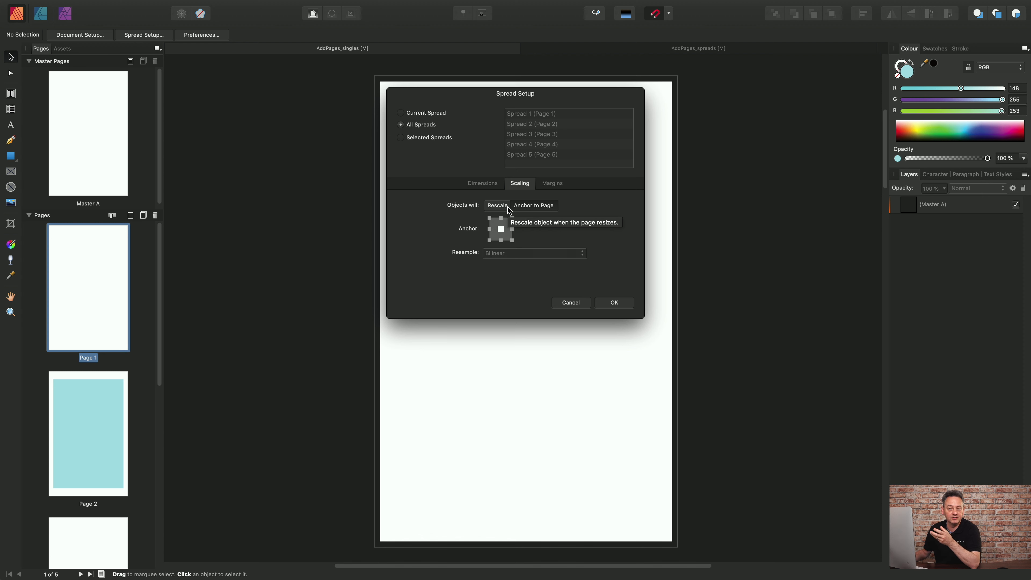
pyautogui.click(551, 184)
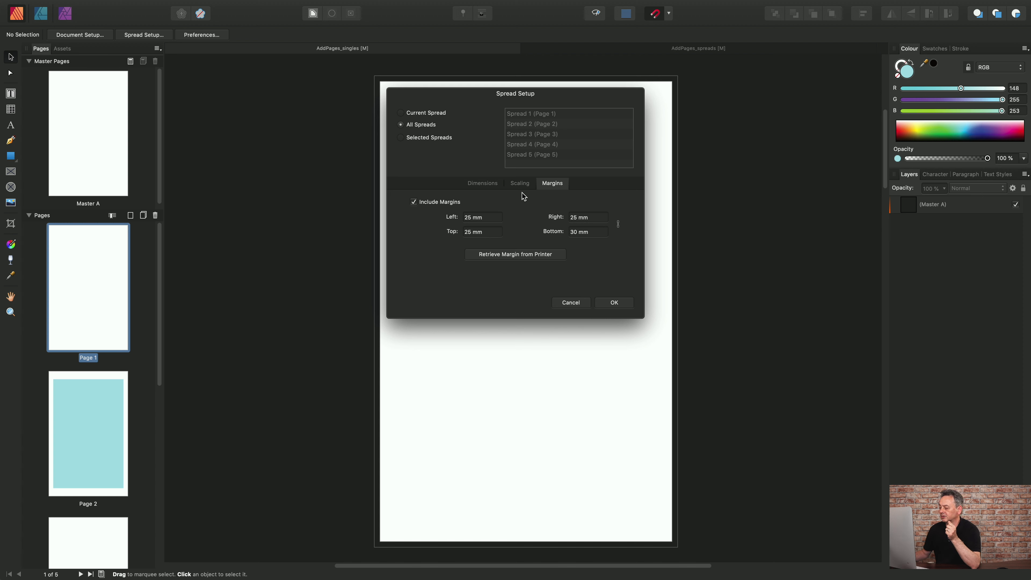
pyautogui.click(573, 304)
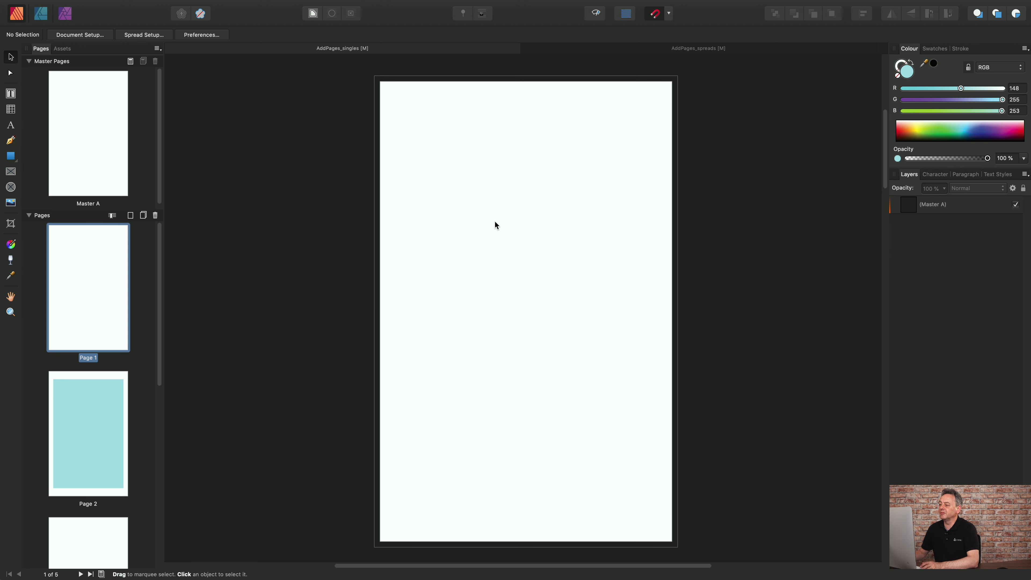
# In the AddPages_spreads document, select pages 2,3 and inspect the Page and Spread dimension options in Spread Setup, closing it without changes
pyautogui.click(555, 49)
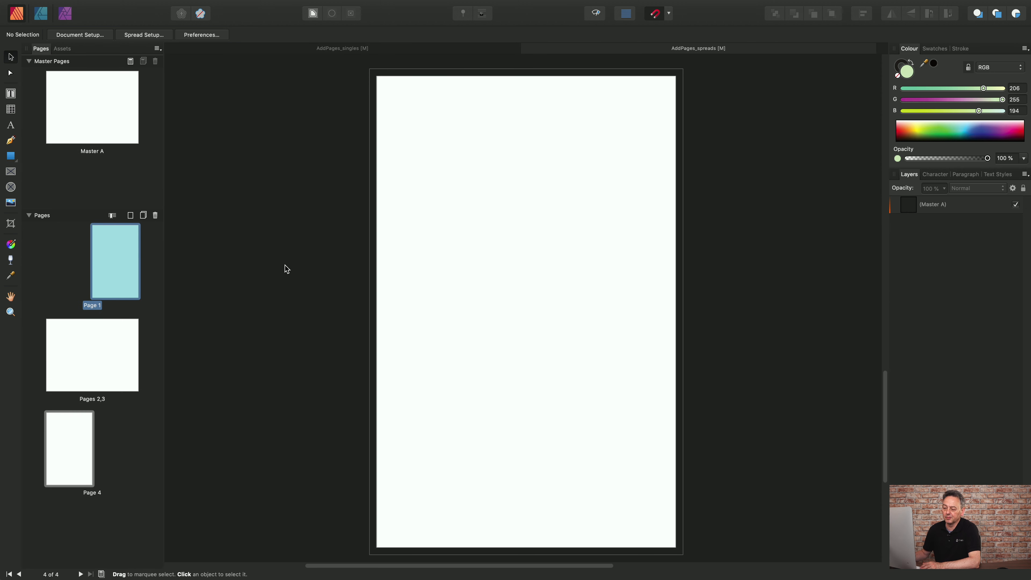
pyautogui.click(90, 364)
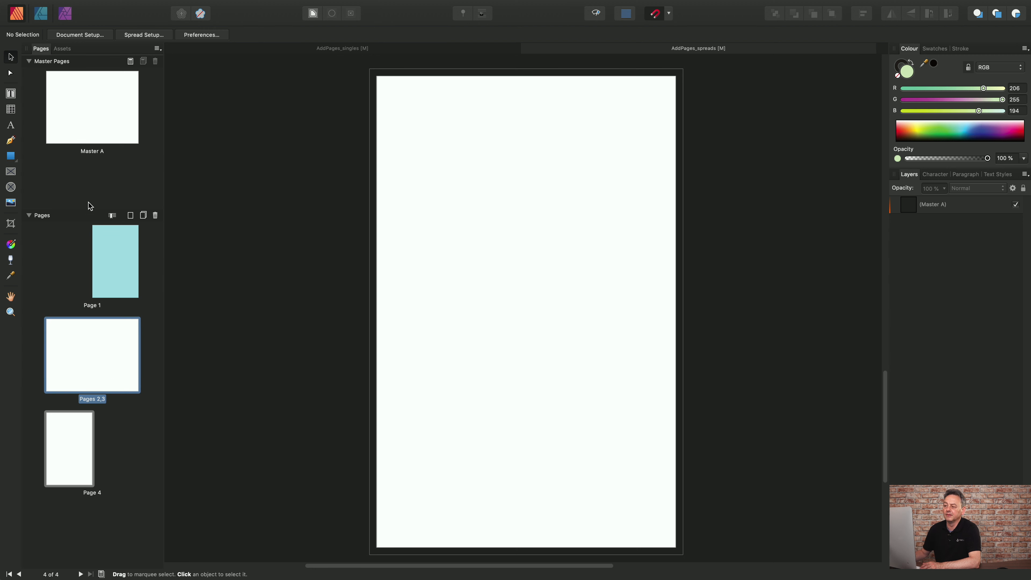
pyautogui.click(143, 36)
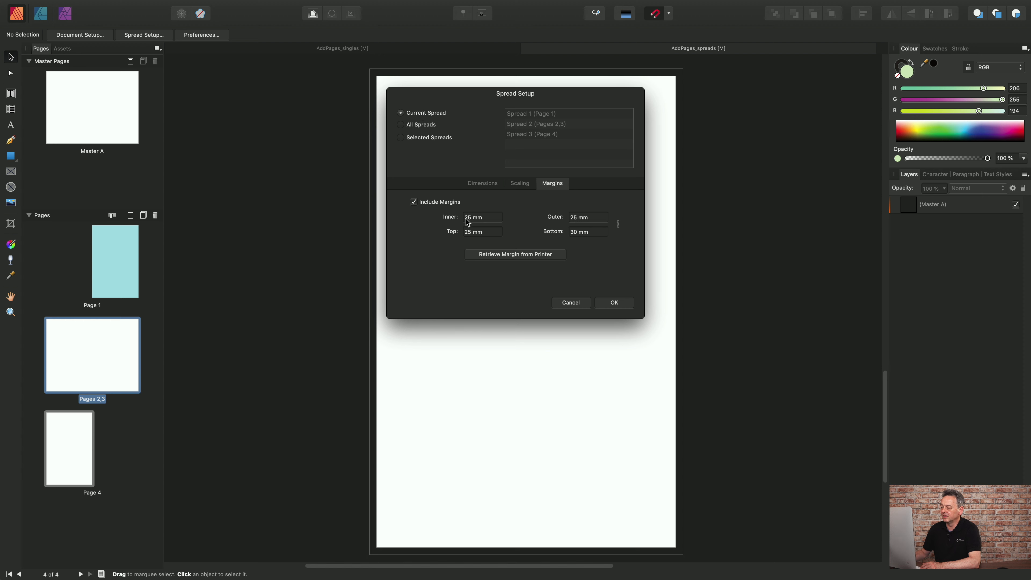
pyautogui.click(489, 185)
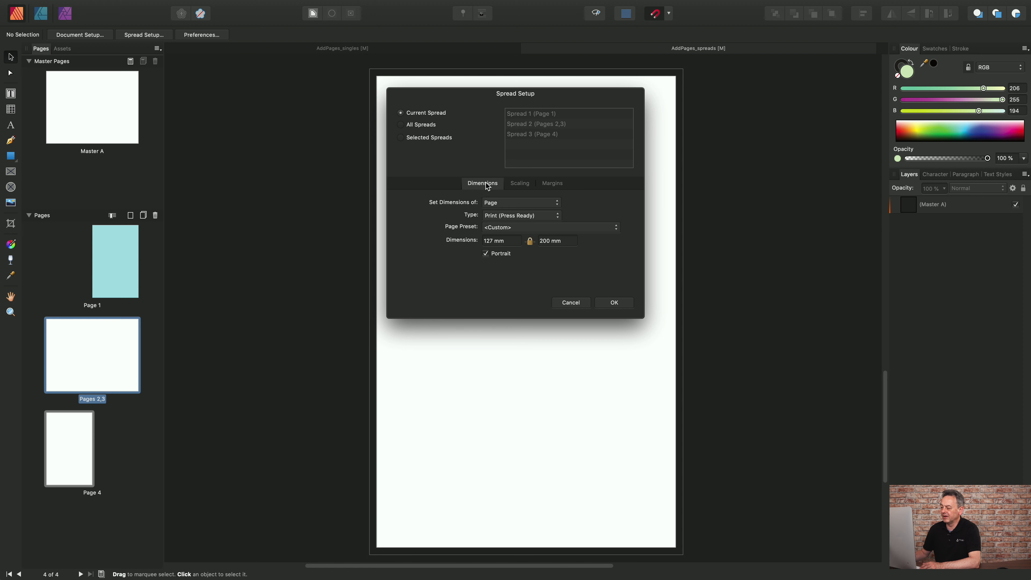
pyautogui.click(538, 203)
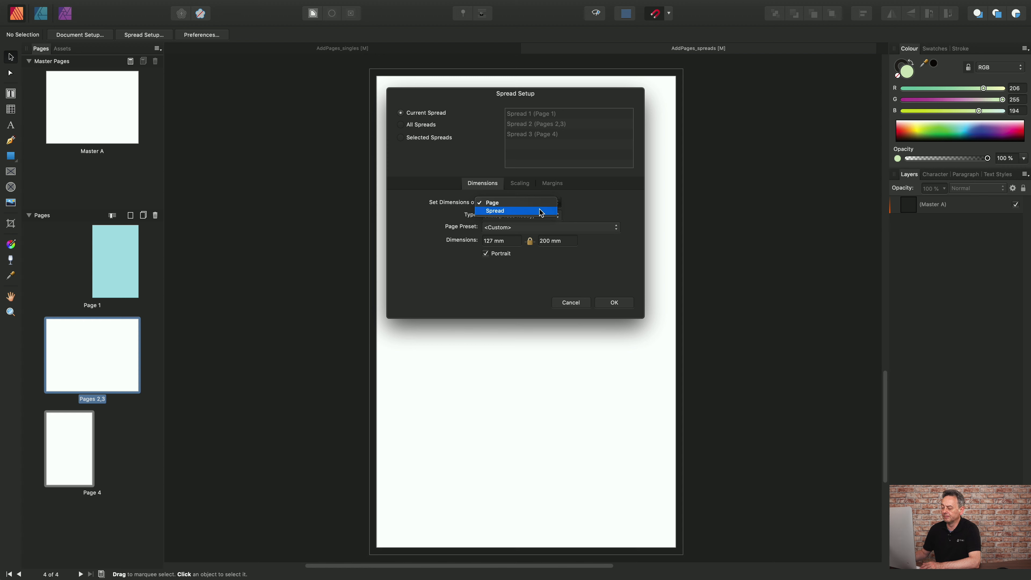
pyautogui.click(575, 305)
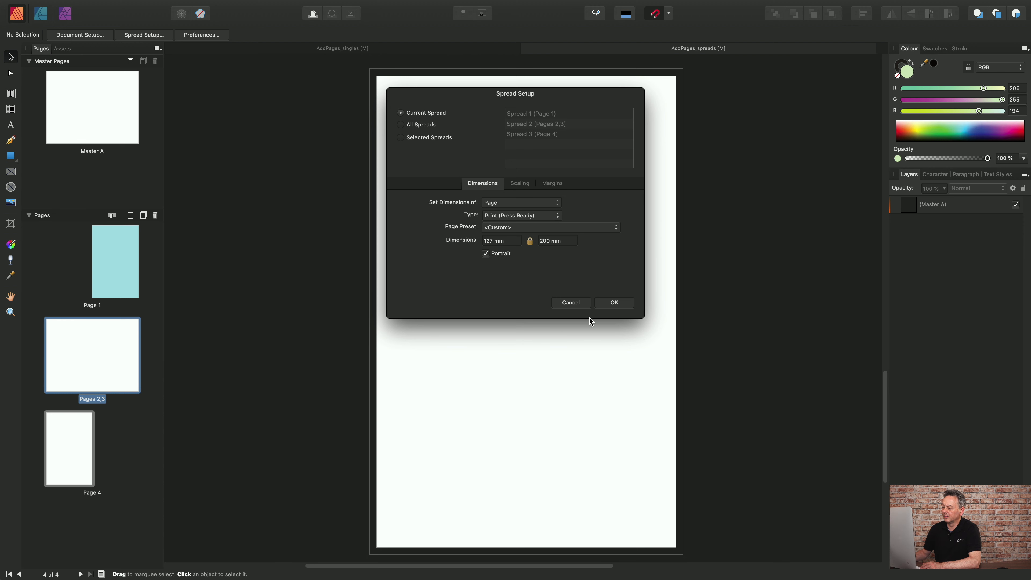
pyautogui.click(580, 303)
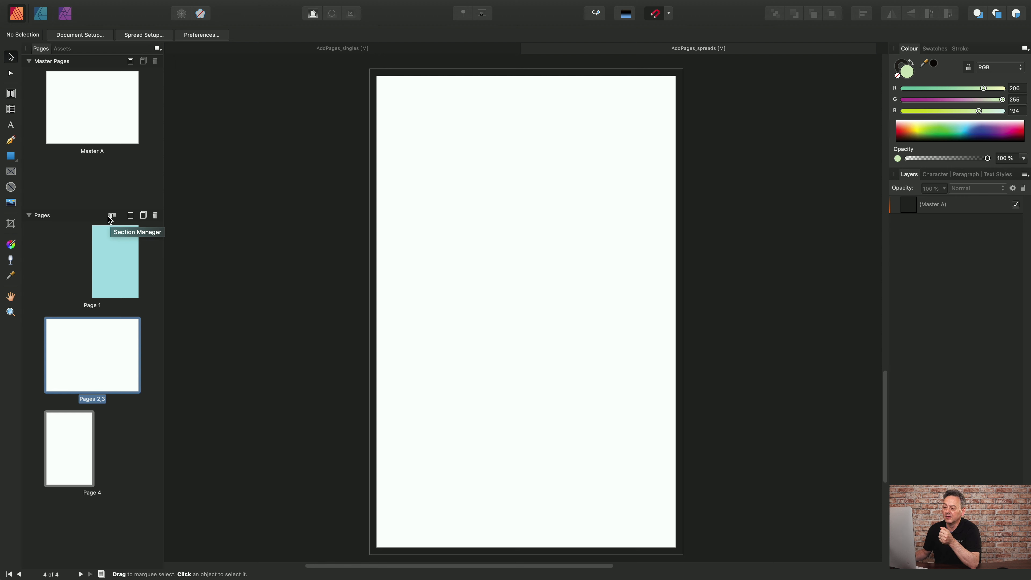
# Duplicate the selected spread containing pages 2 and 3
pyautogui.click(144, 215)
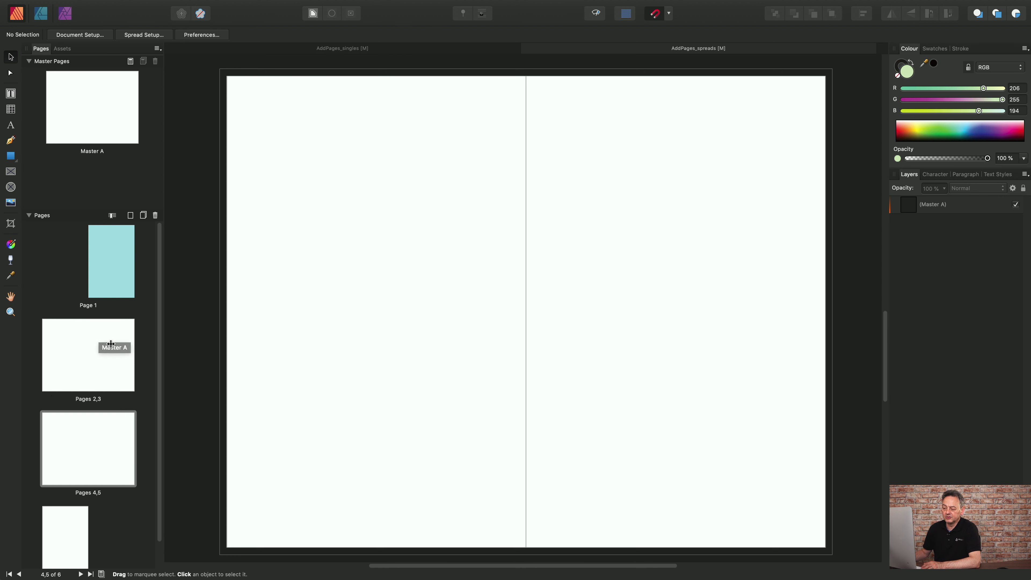
# Display the turquoise page 1 in the document view, followed by the spread with pages 2 and 3
pyautogui.click(110, 280)
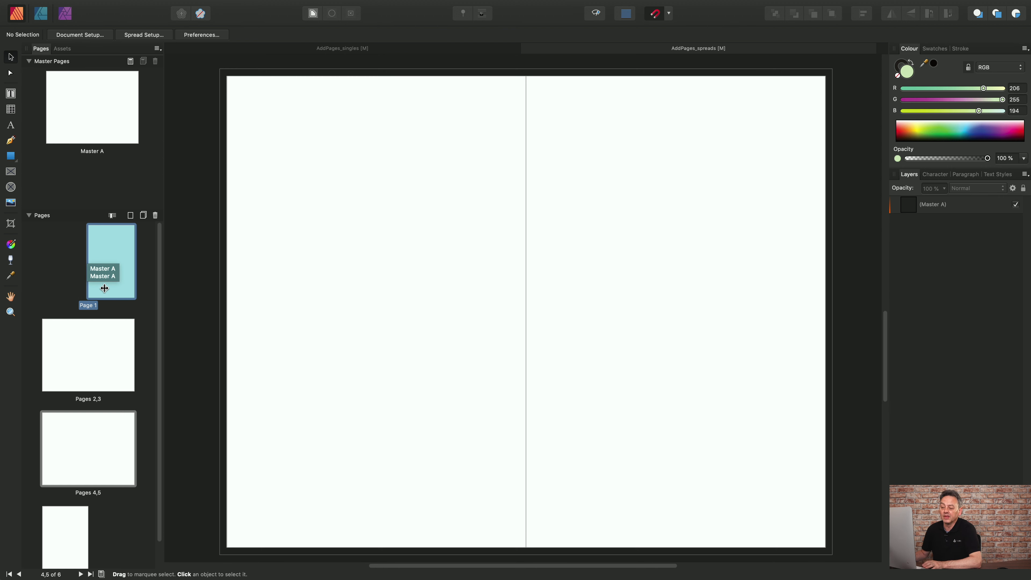
pyautogui.doubleClick(86, 307)
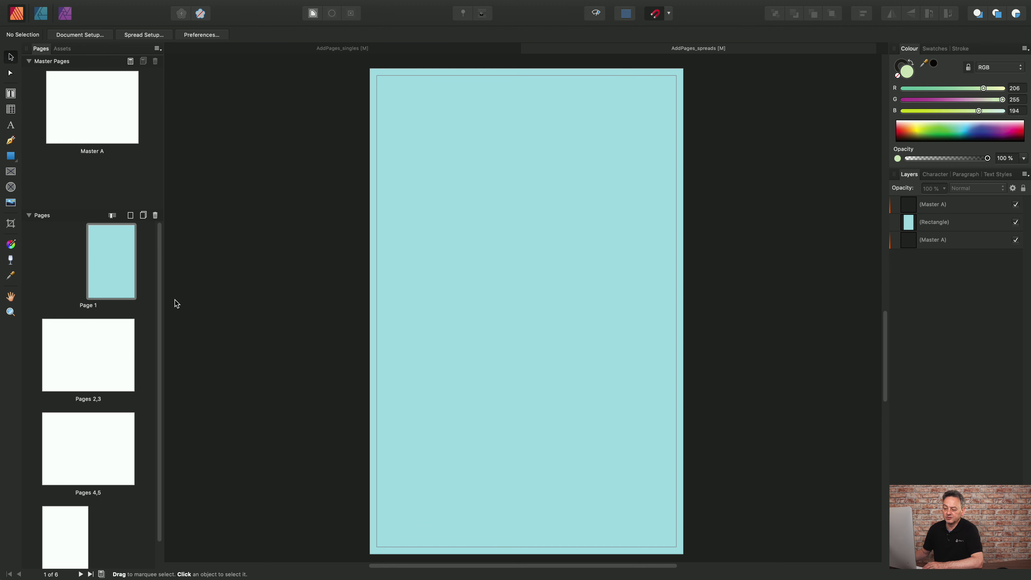
pyautogui.click(91, 400)
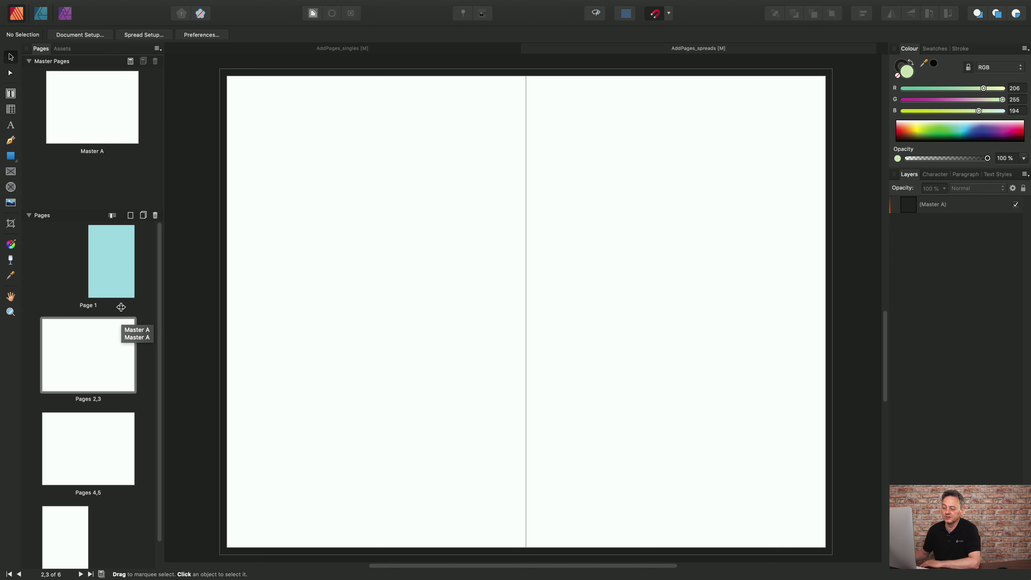
# Select page 1 and use the Go to Spread command to display it
pyautogui.click(113, 265)
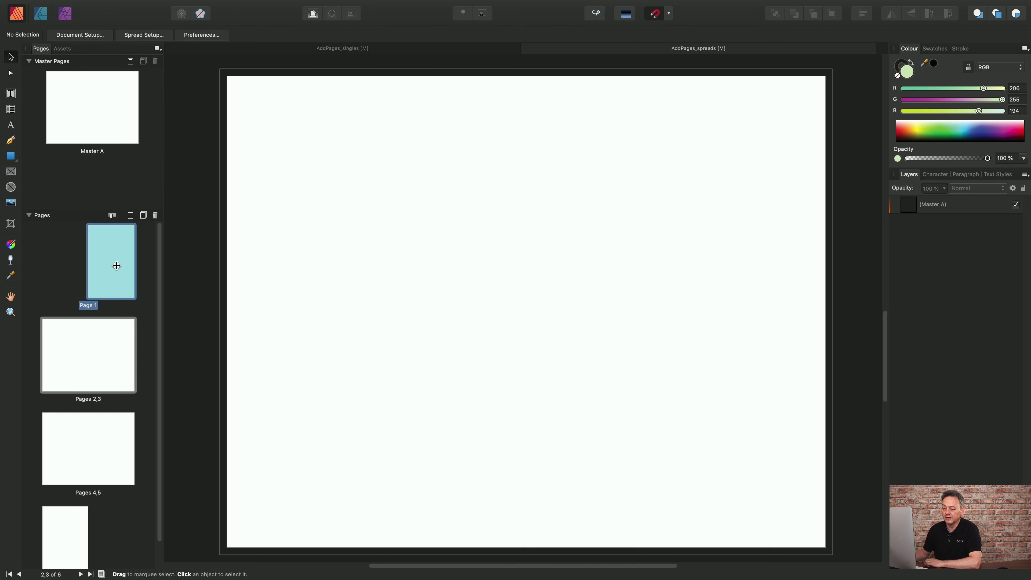
pyautogui.rightClick(117, 265)
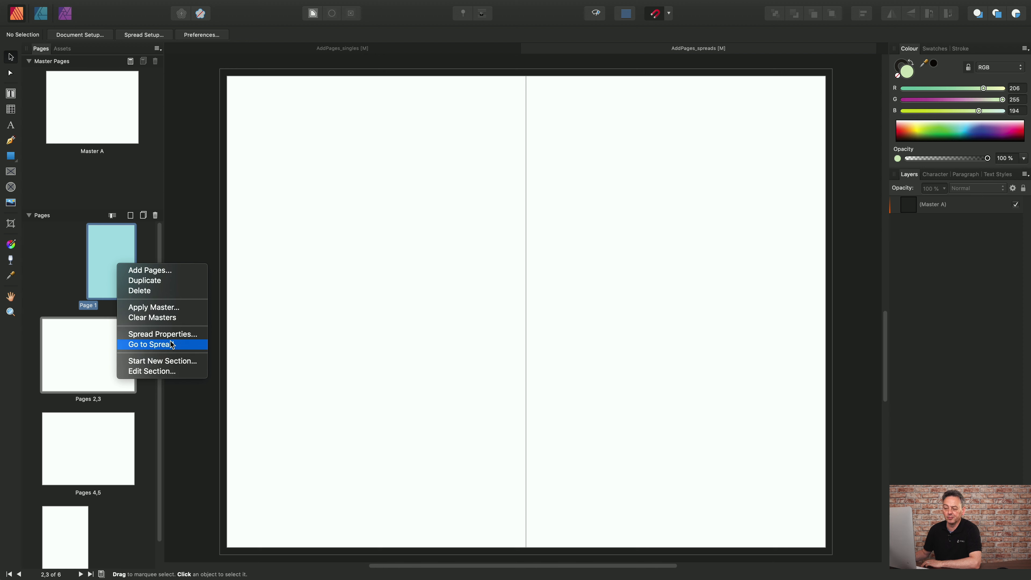